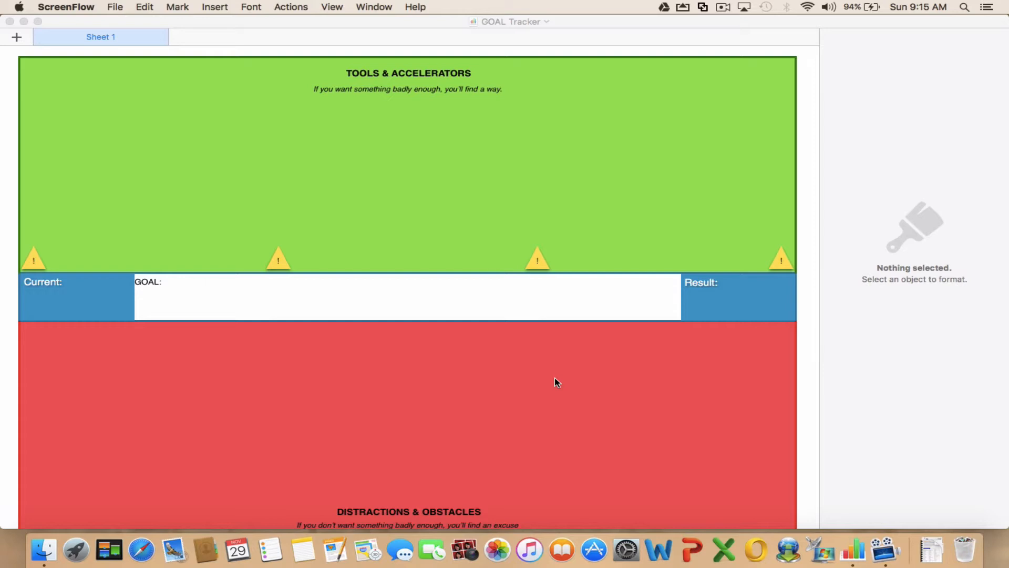
Look over the goal tracker sheet, from the Tools & Accelerators area to the Distractions & Obstacles area.
scroll(555, 377, down, 1)
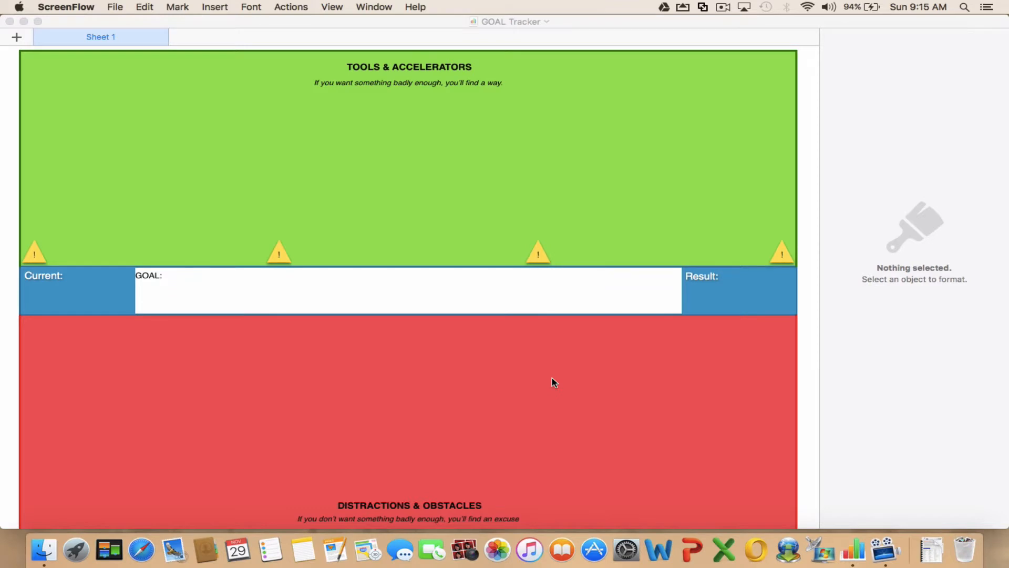
click(562, 378)
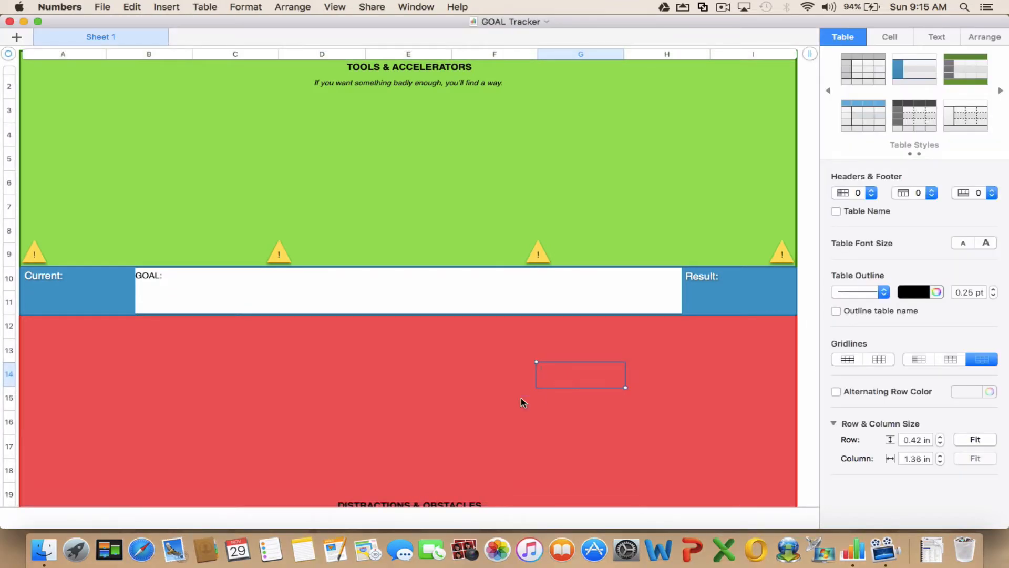
click(482, 409)
scroll(437, 373, down, 5)
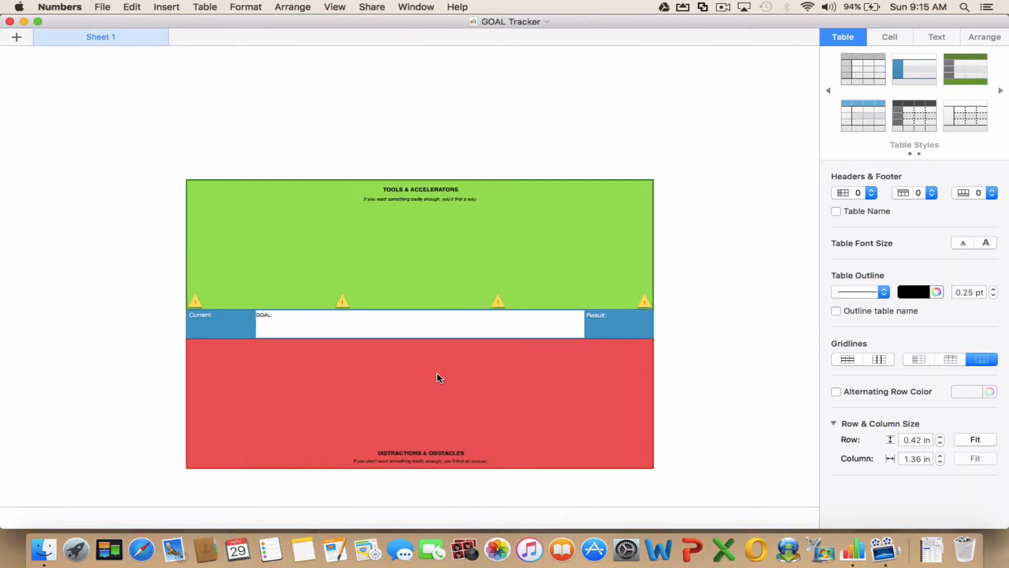
scroll(437, 373, up, 5)
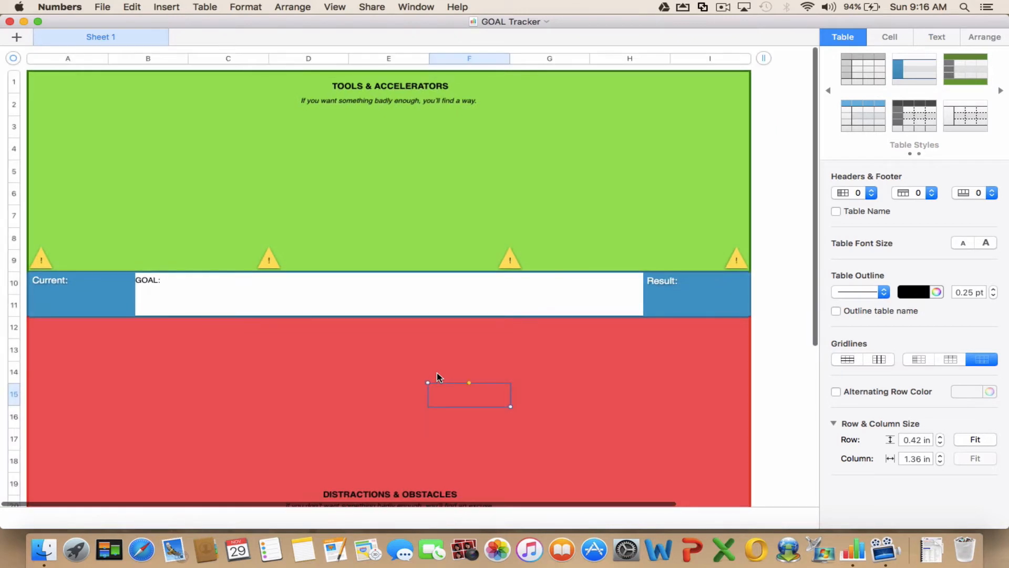
scroll(438, 376, down, 3)
scroll(438, 377, up, 3)
scroll(438, 376, up, 3)
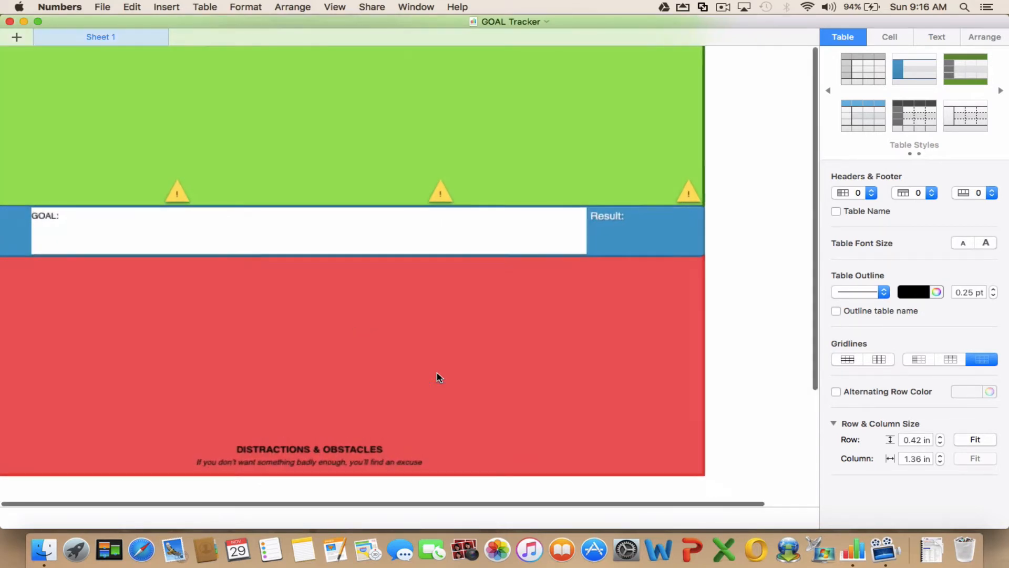
scroll(439, 377, up, 2)
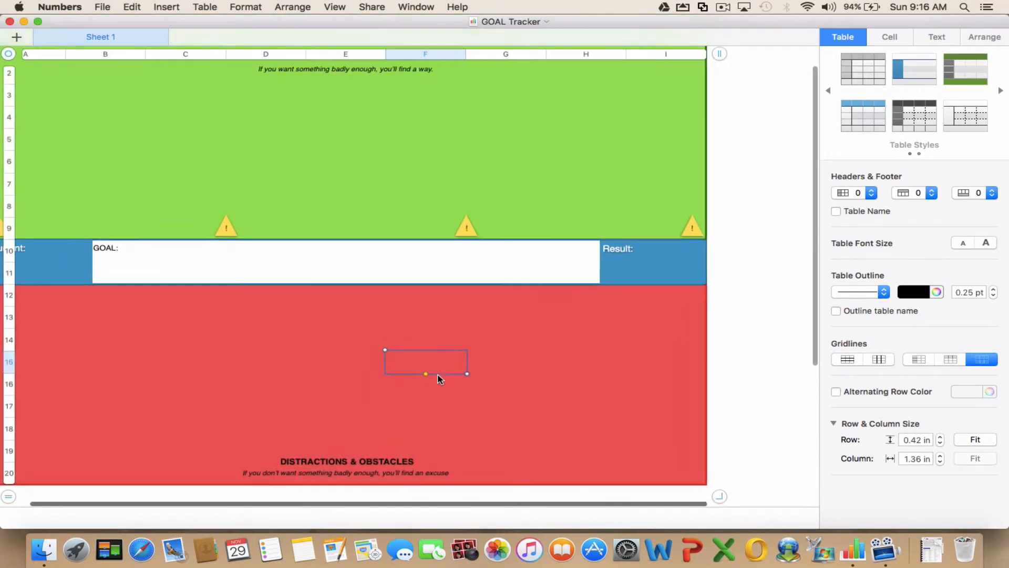
scroll(437, 378, left, 3)
scroll(438, 377, up, 1)
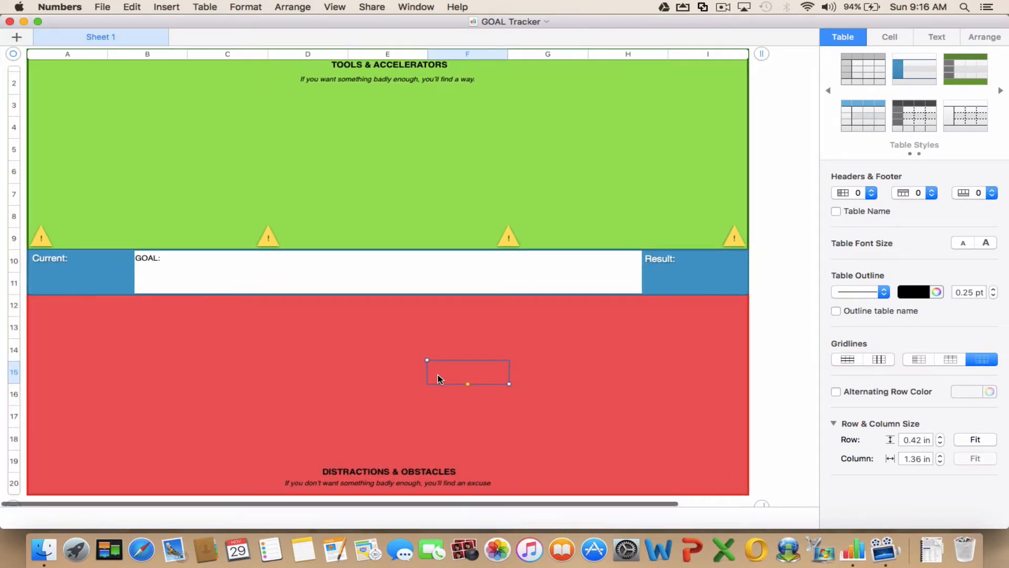
scroll(438, 377, up, 2)
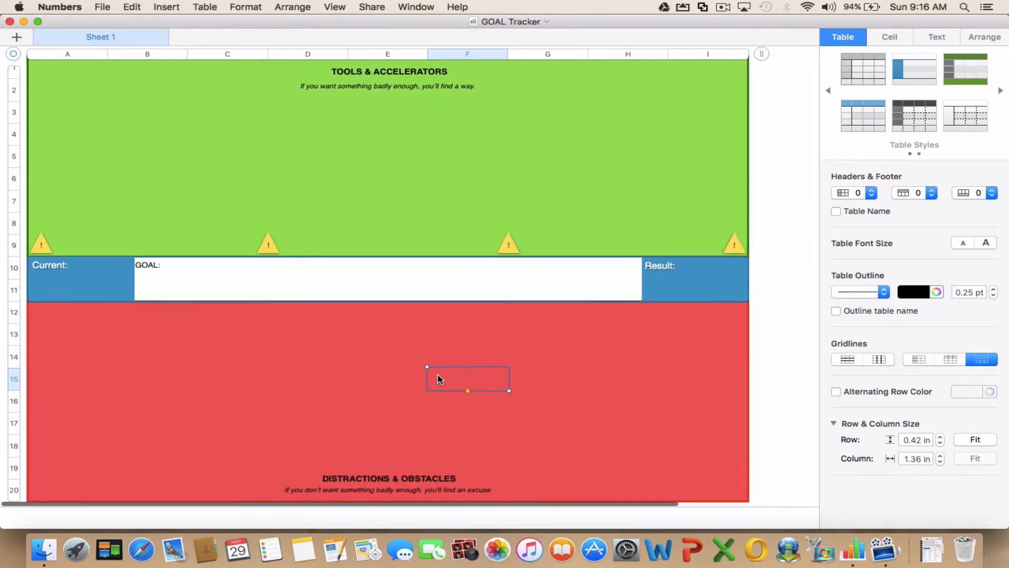
scroll(438, 377, up, 1)
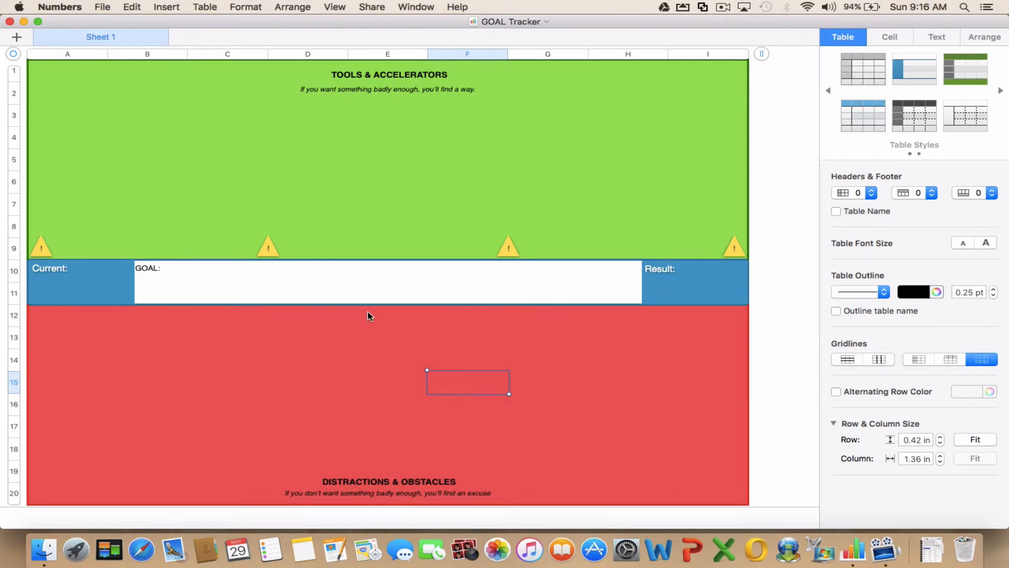
Complete the central GOAL field with "Complete 90 day fitness program and associated meal plan.".
click(203, 279)
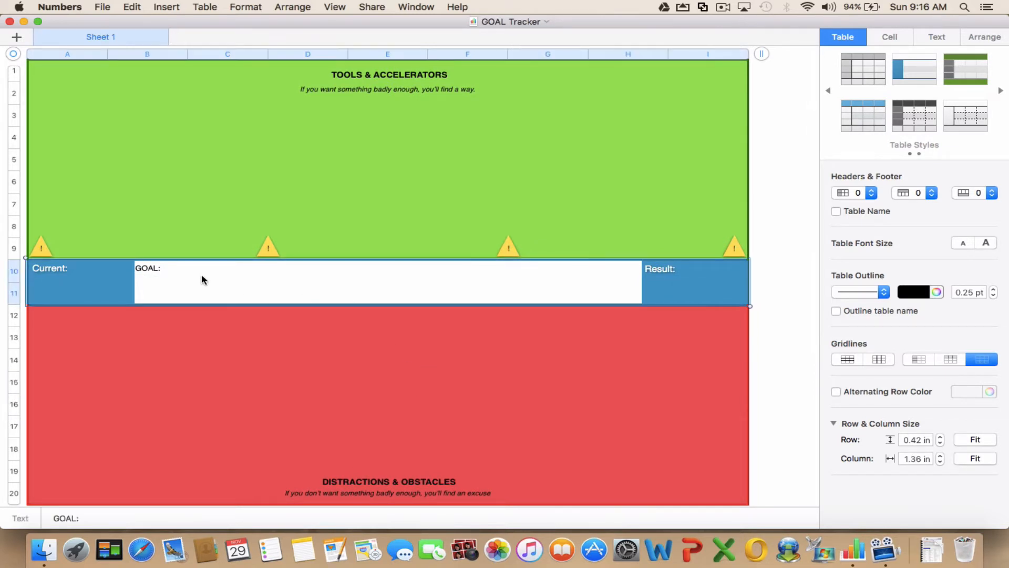
click(164, 269)
text(Complete)
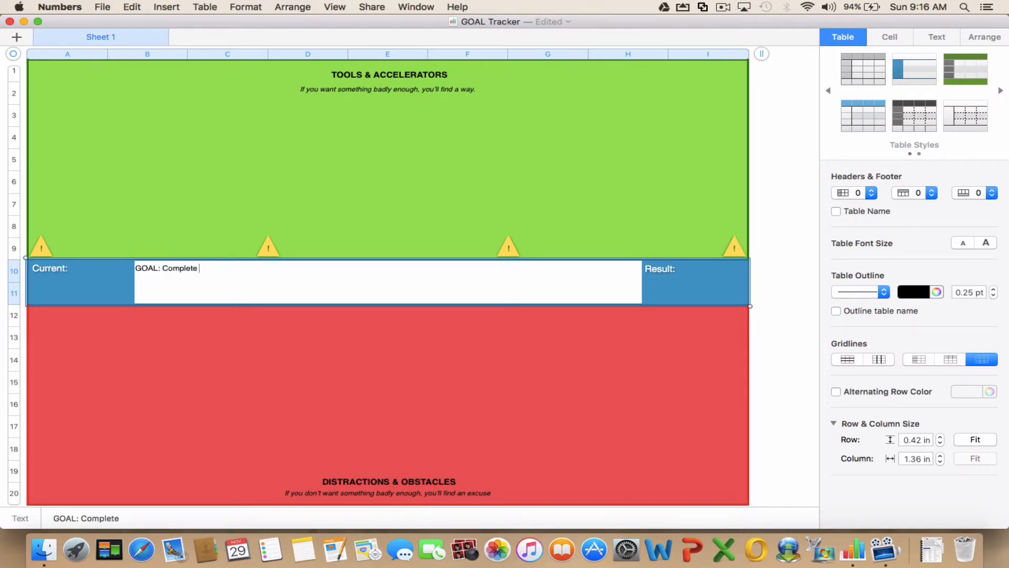
text( 90 day fitness pr)
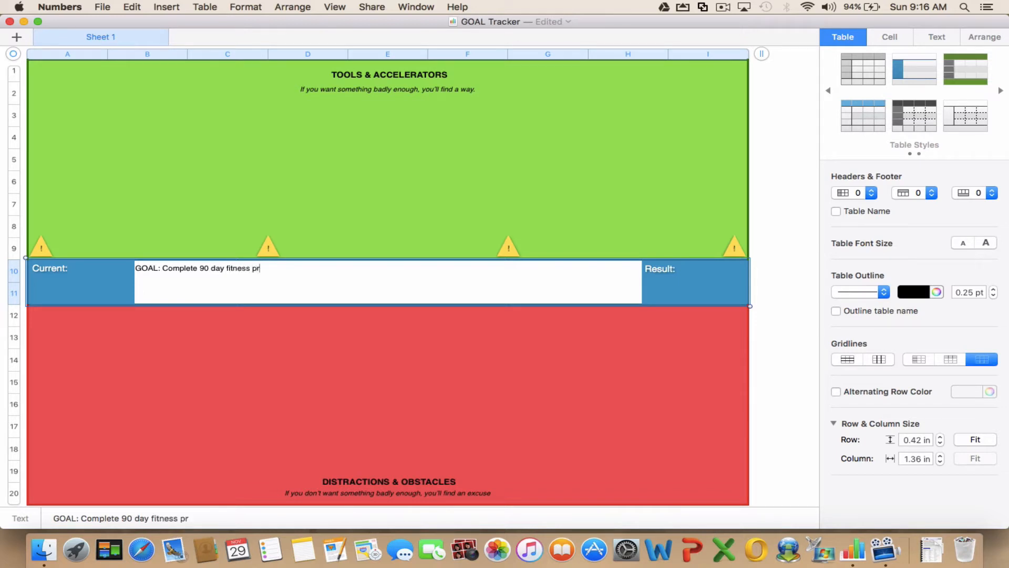
text(ogram and asso)
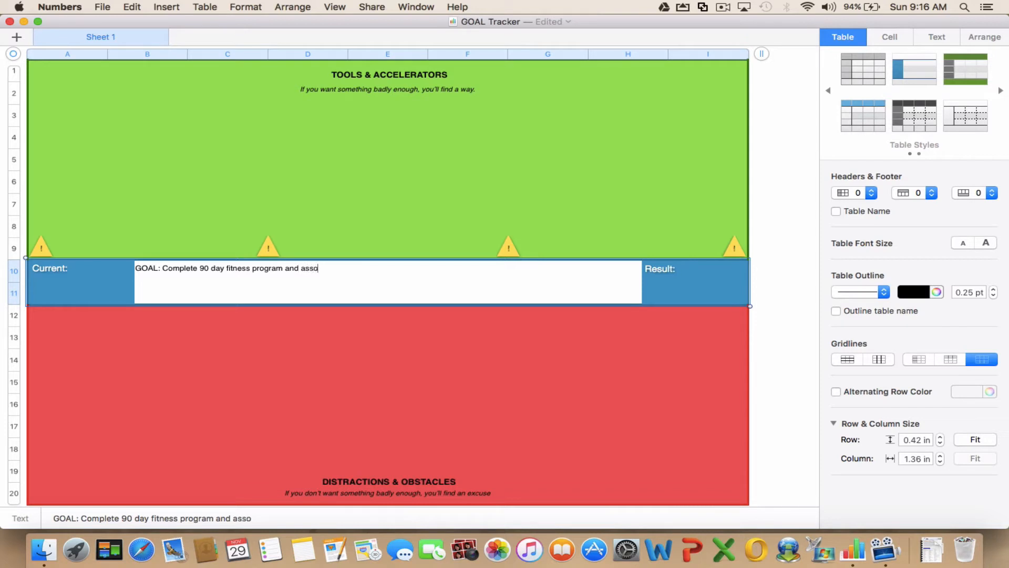
text(ciated meal plan.)
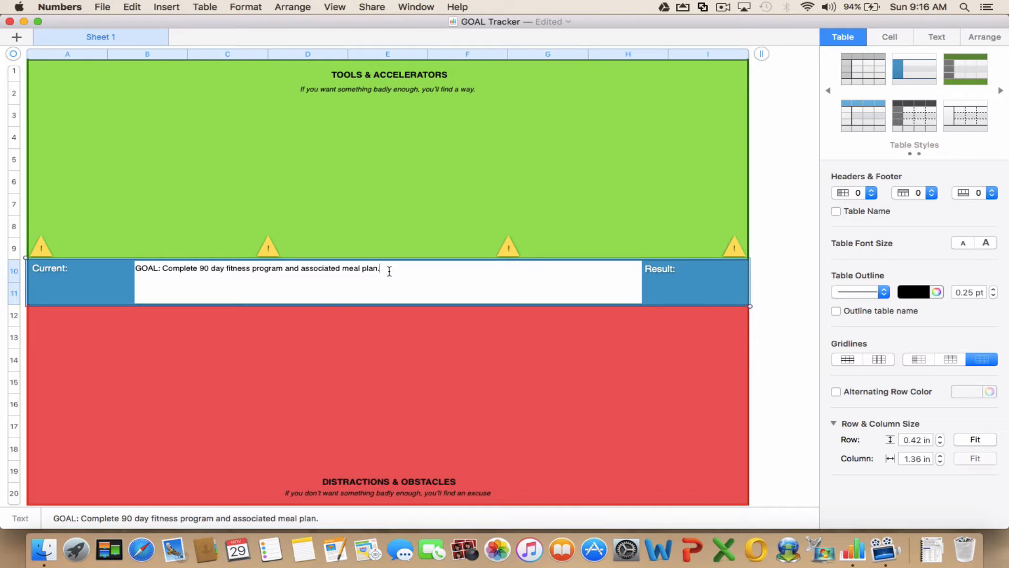
Fill in the Current box with "185lbs, can't run a 5k, eat crummy food" after its label.
click(96, 285)
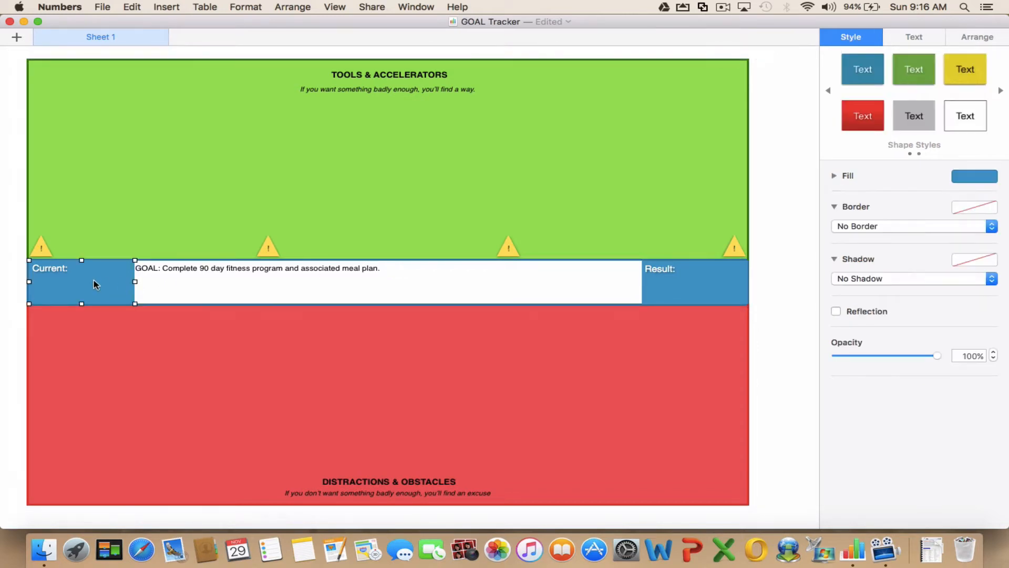
double_click(96, 284)
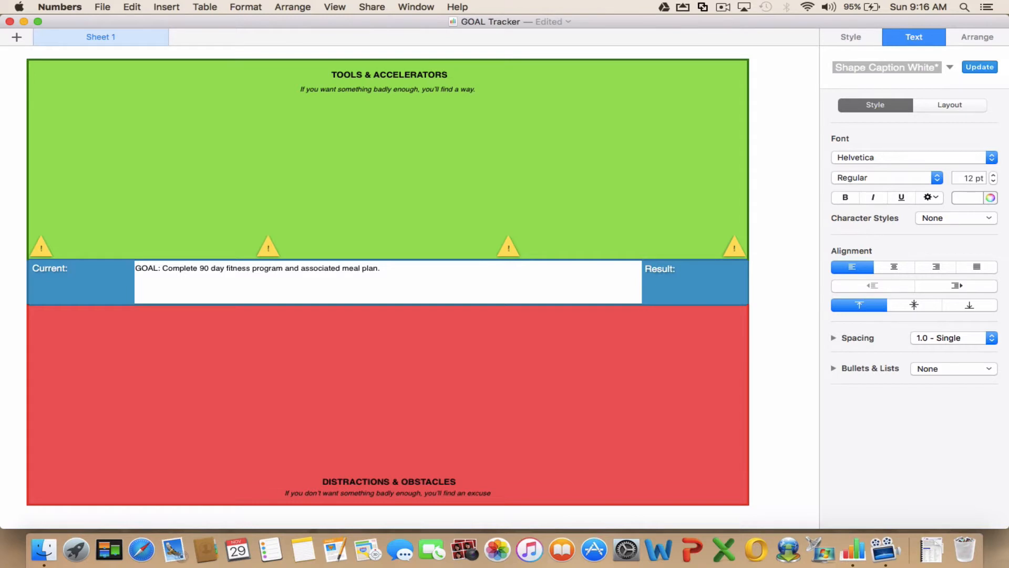
text(185lbs, can't run a m)
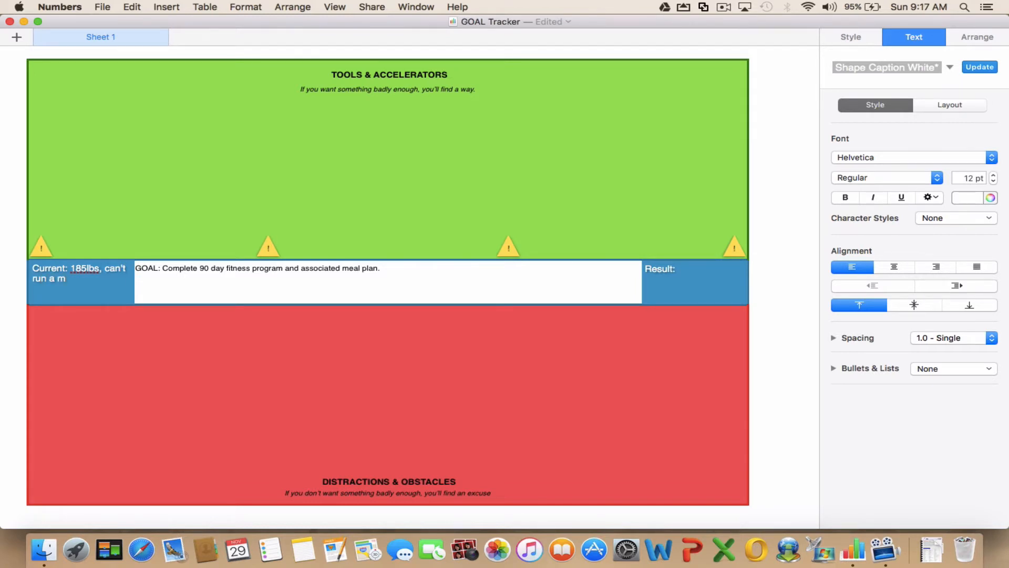
key(BackSpace)
text(5k, eat crummy food)
Fill in the Result box with "175lbs, complete in the xyz 5k, increase diet to 85% veggies" after its label.
click(680, 271)
text(175lb)
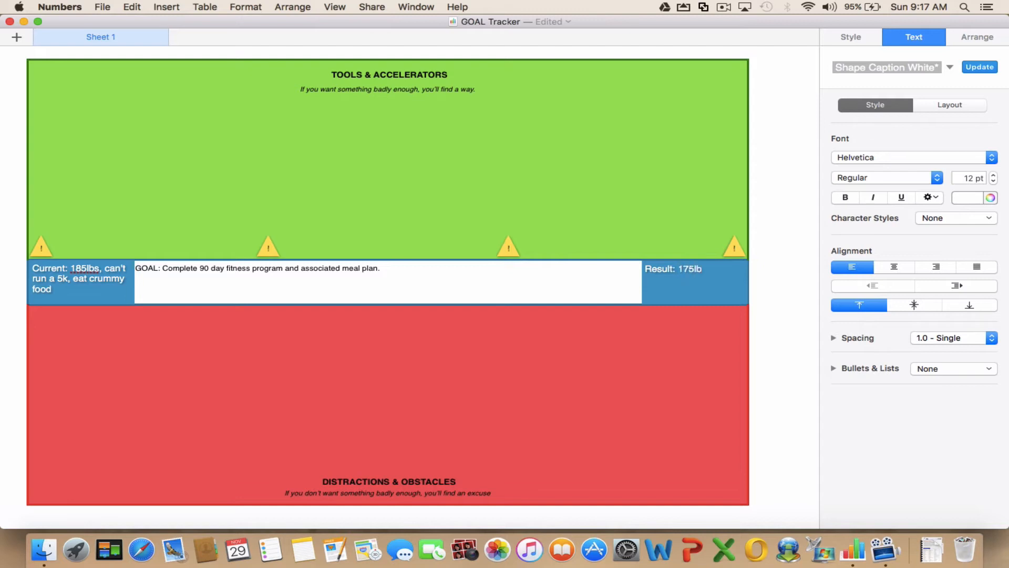
text(s, compete in the xyz 5k,)
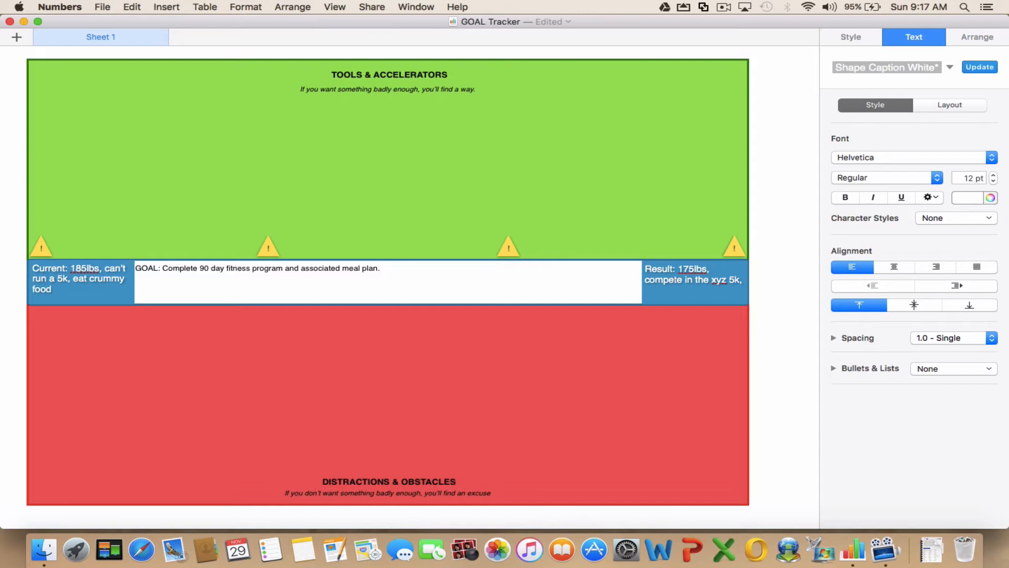
text(lete)
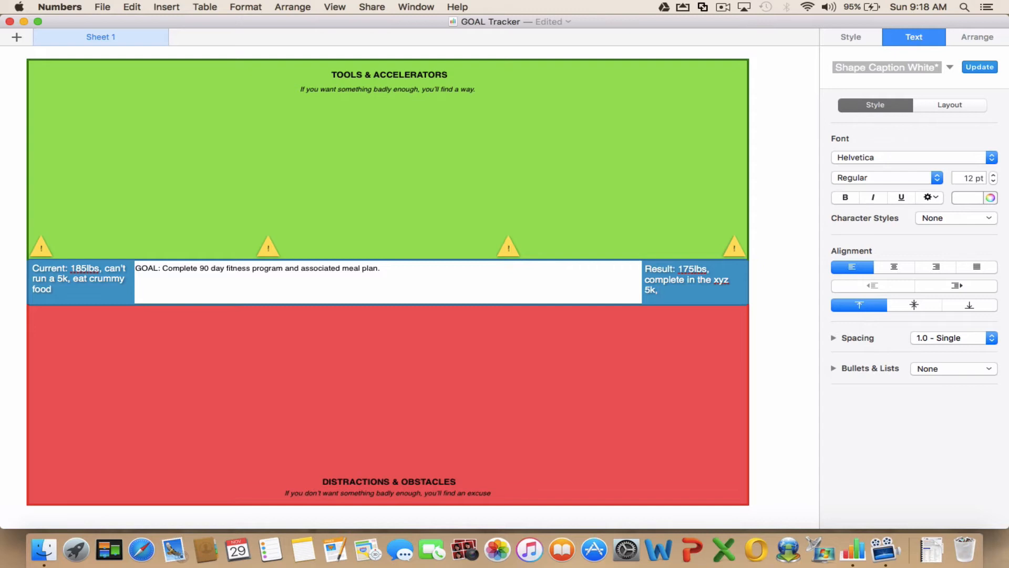
text( in the xyz 5k, increase diet to 85)
key(BackSpace)
key(BackSpace)
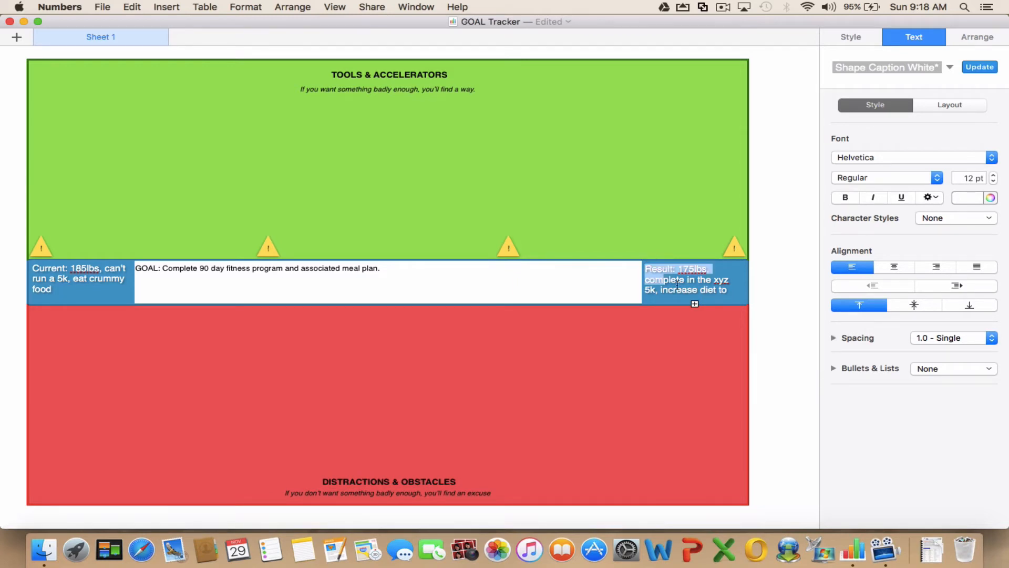
Reduce all the text in the Result box to 11 pt, including the "85% veggies" ending.
drag(646, 268, 712, 297)
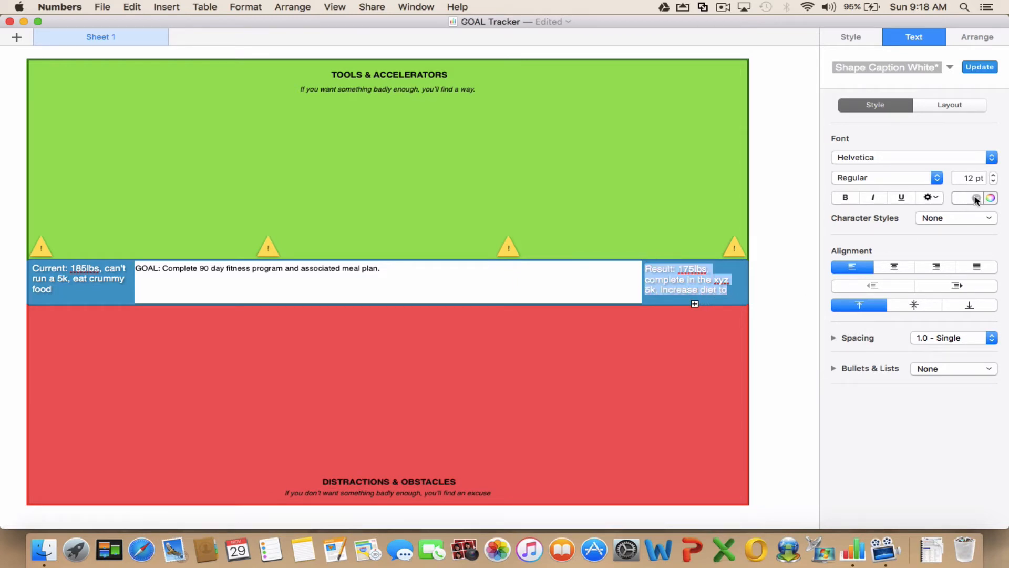
click(993, 181)
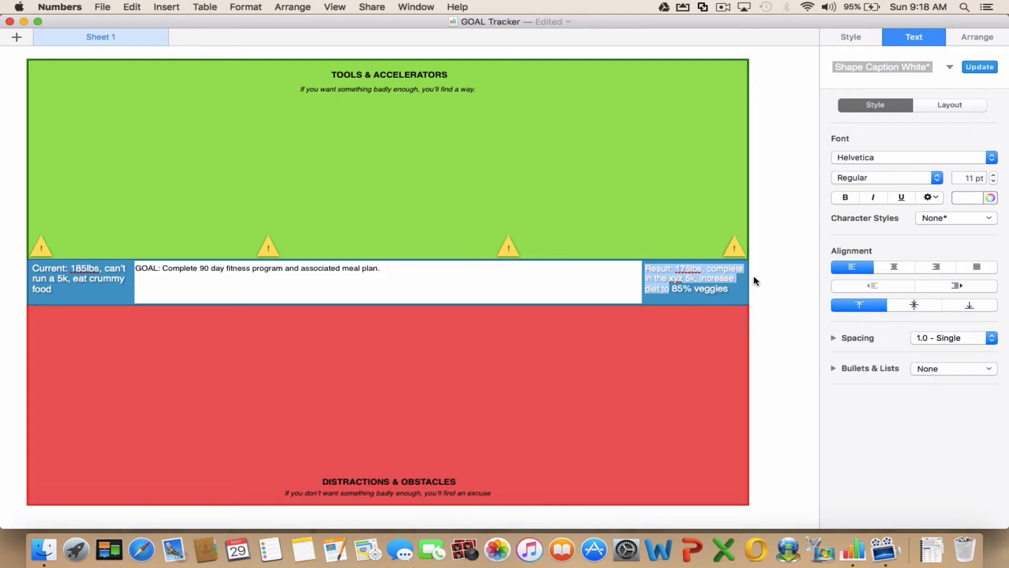
click(728, 289)
shift+click(668, 291)
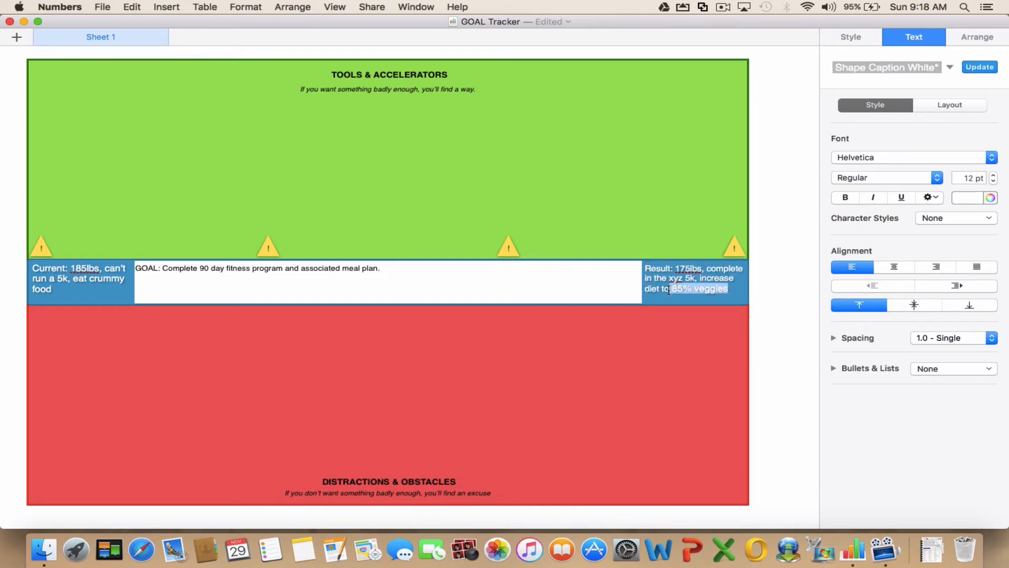
click(993, 181)
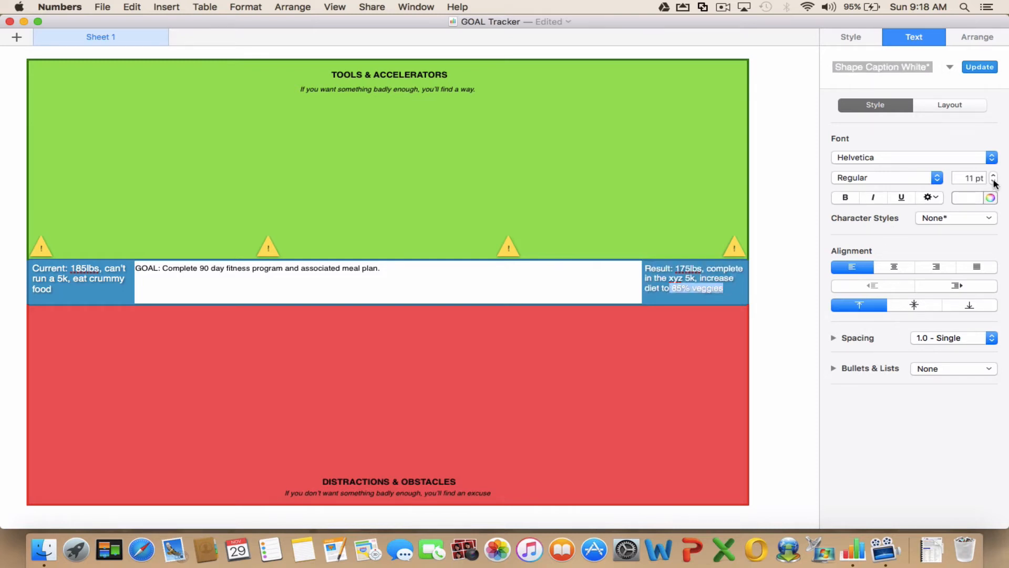
click(694, 331)
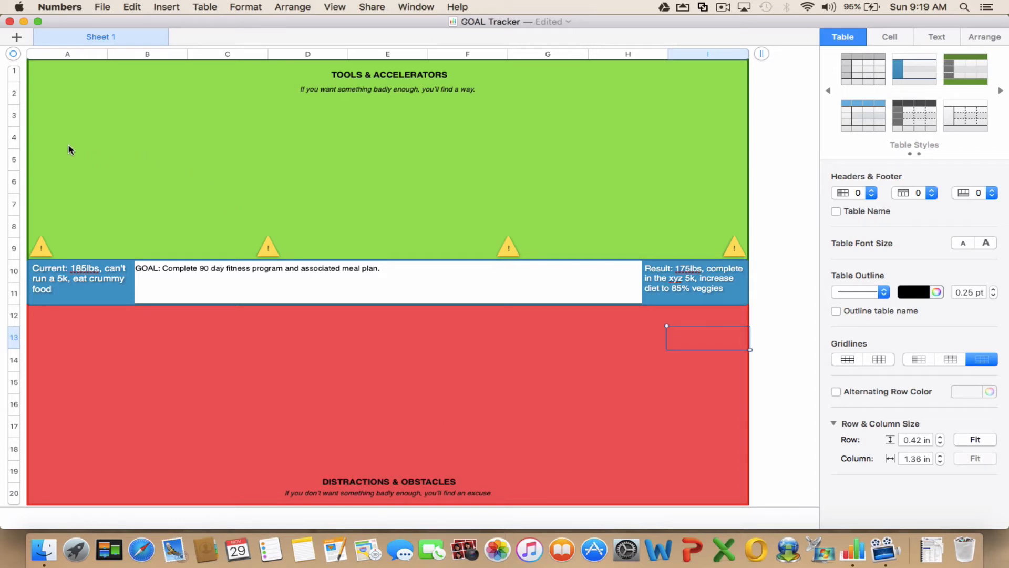
Enter "Wife is going to do the program with me" in cell A3 of the Tools & Accelerators area.
click(50, 129)
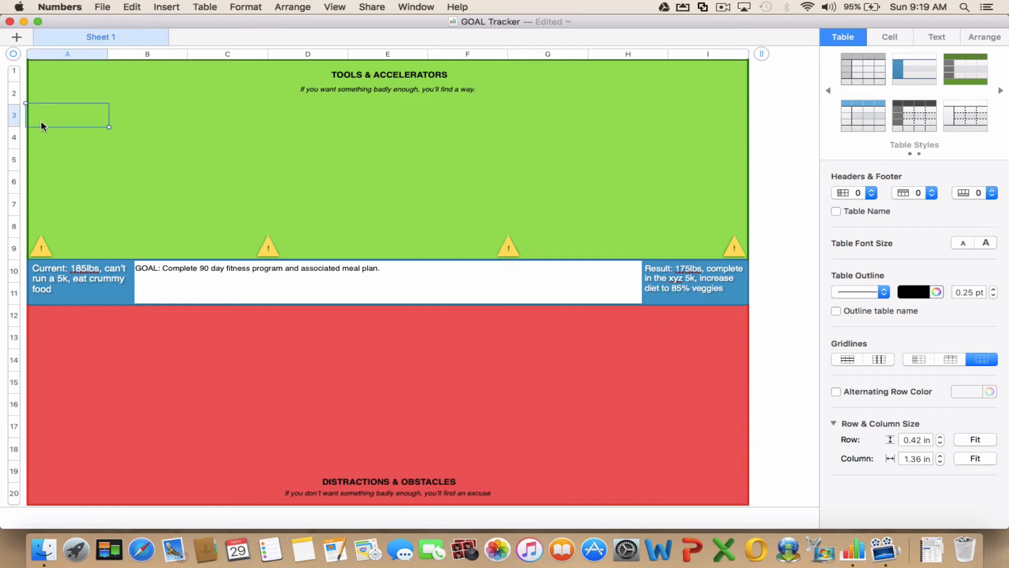
click(68, 122)
text(Wife is goin)
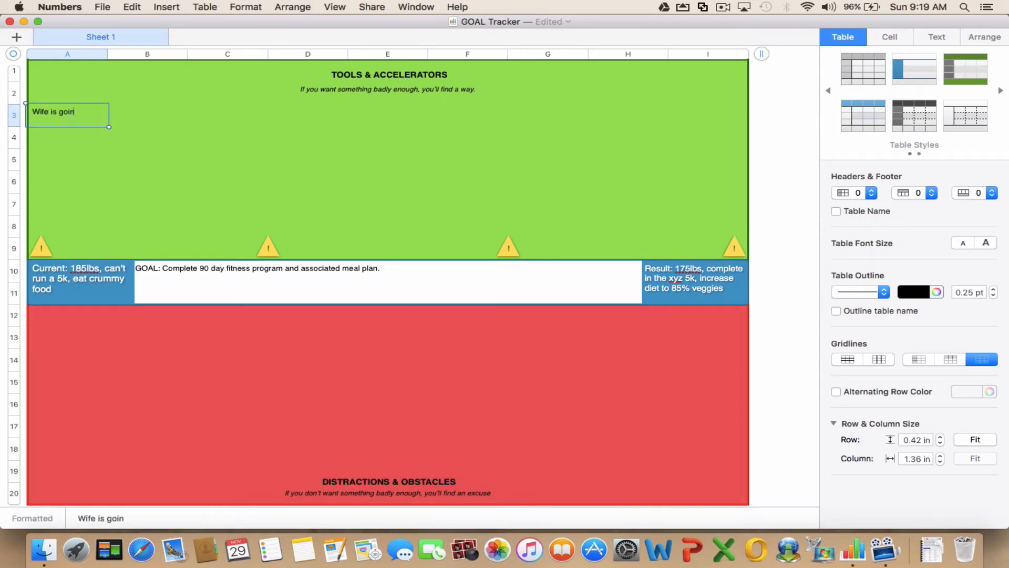
text(g to do the prog)
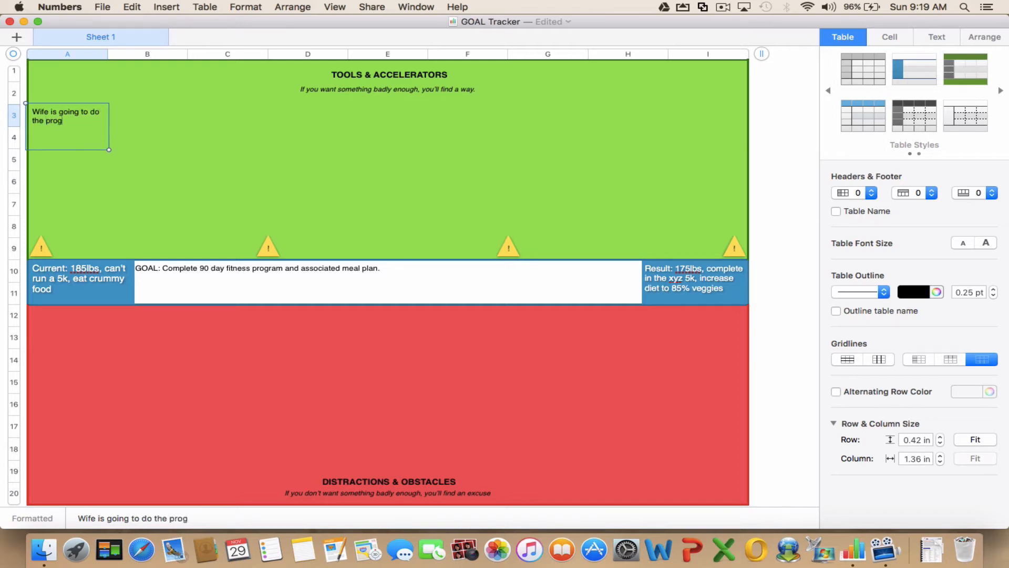
text(ram with me)
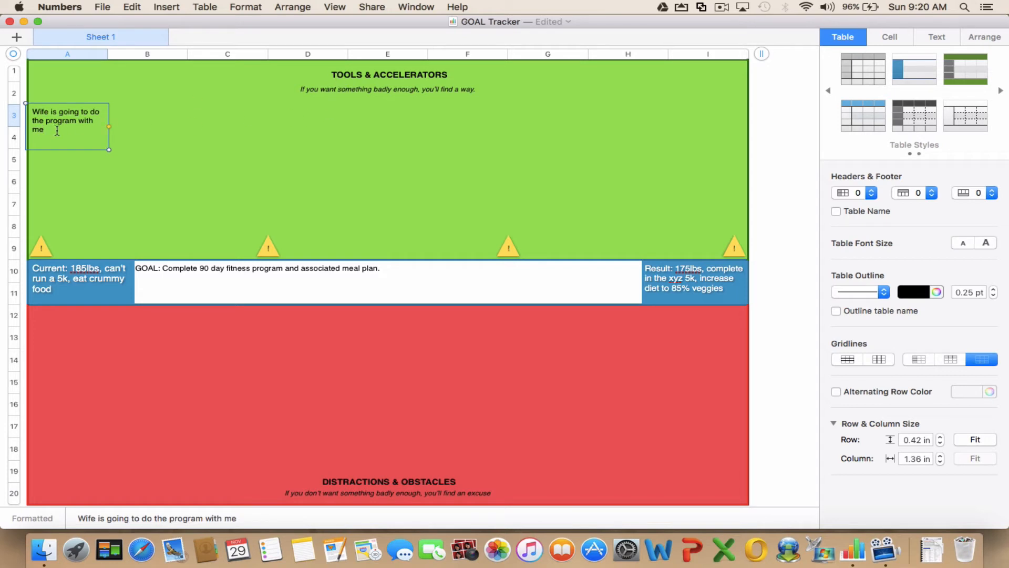
Enter "fun run" in cell E4 of the Tools & Accelerators area.
click(368, 131)
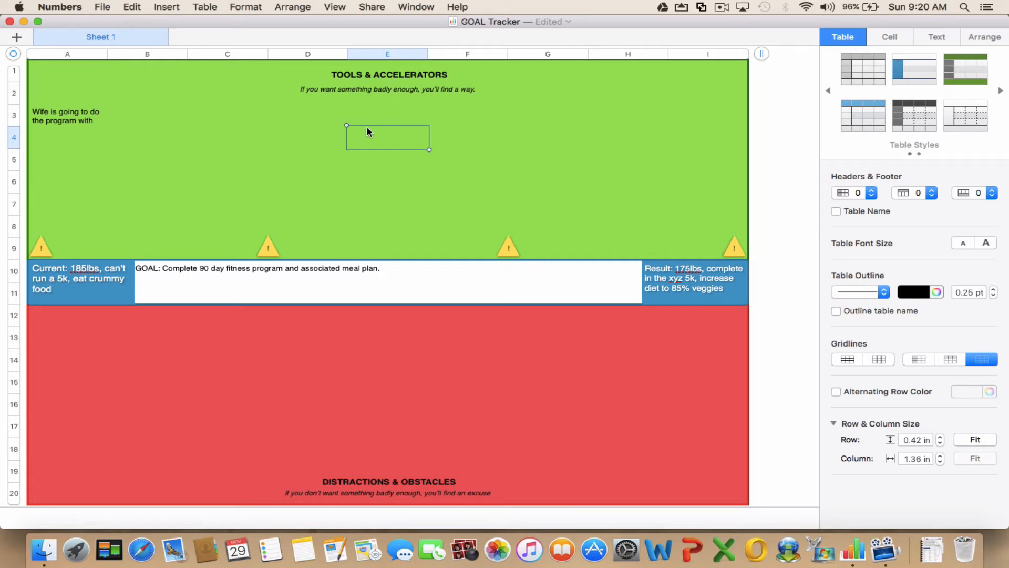
text(fun run)
key(super+Return)
click(403, 156)
click(384, 134)
Enter a reminder to call the coach, with the coach's name, in cell F6 and copy its text.
click(489, 174)
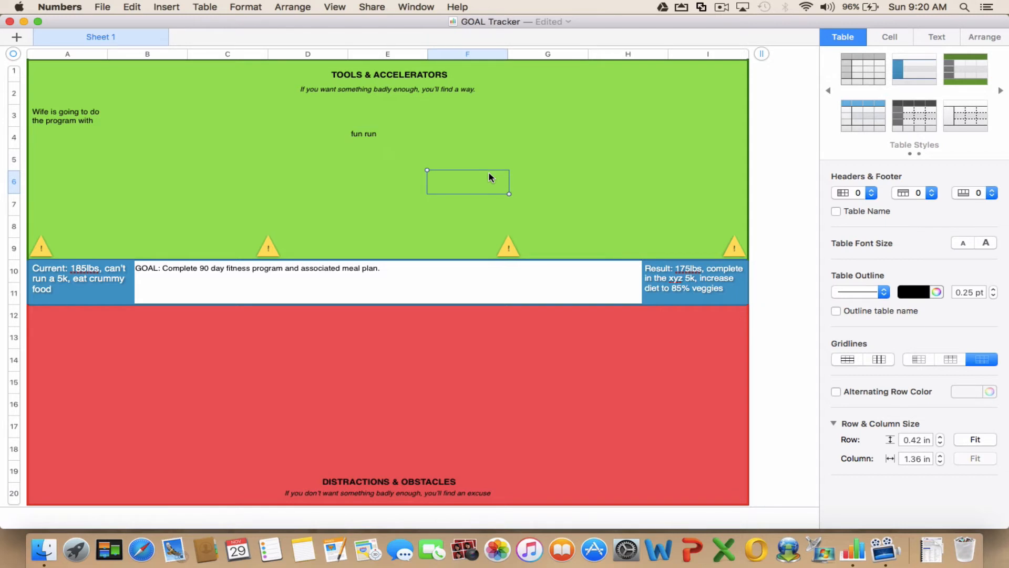
text(call Coa)
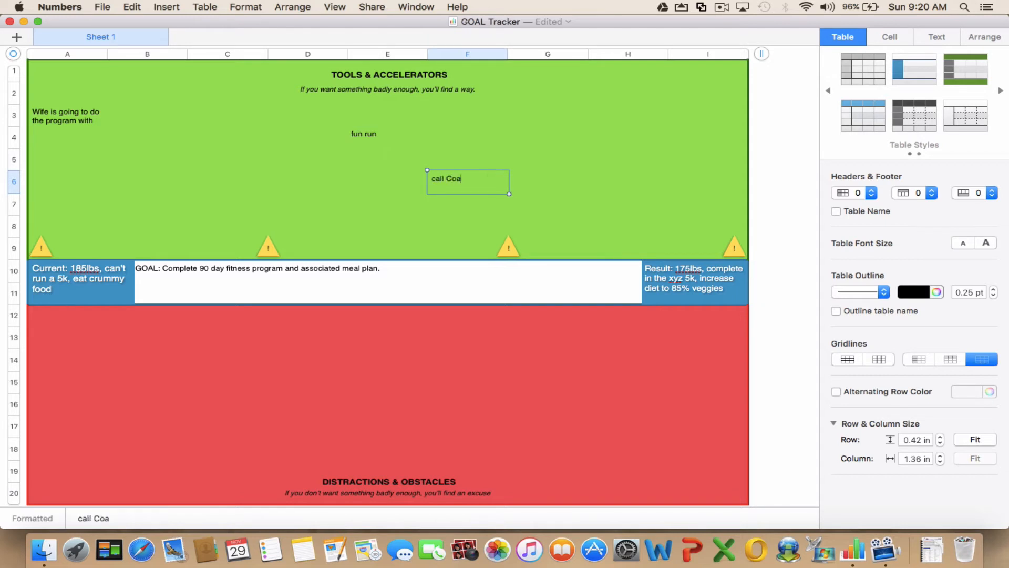
text(ch Charlie)
drag(503, 179, 432, 180)
key(super+c)
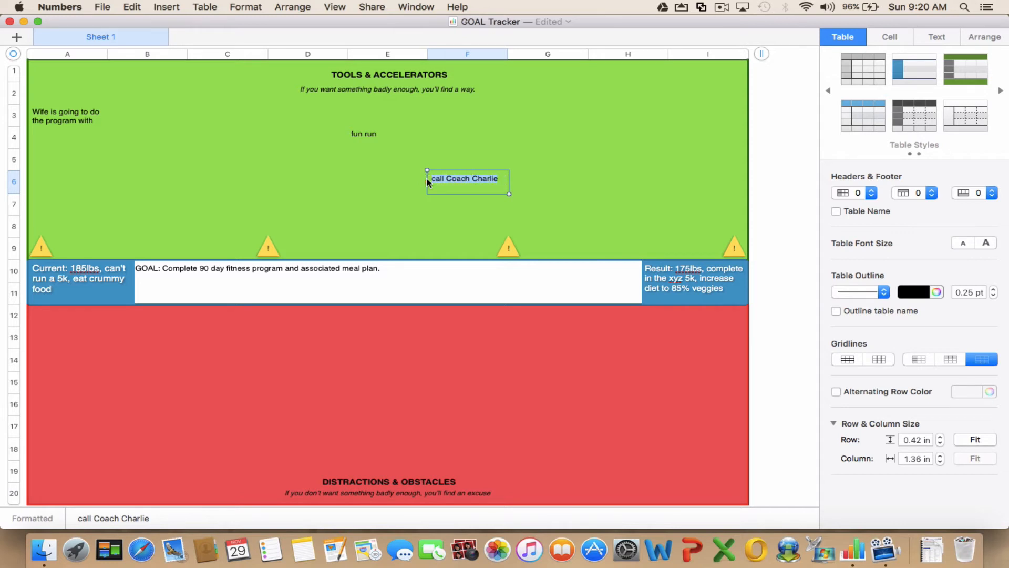
click(247, 183)
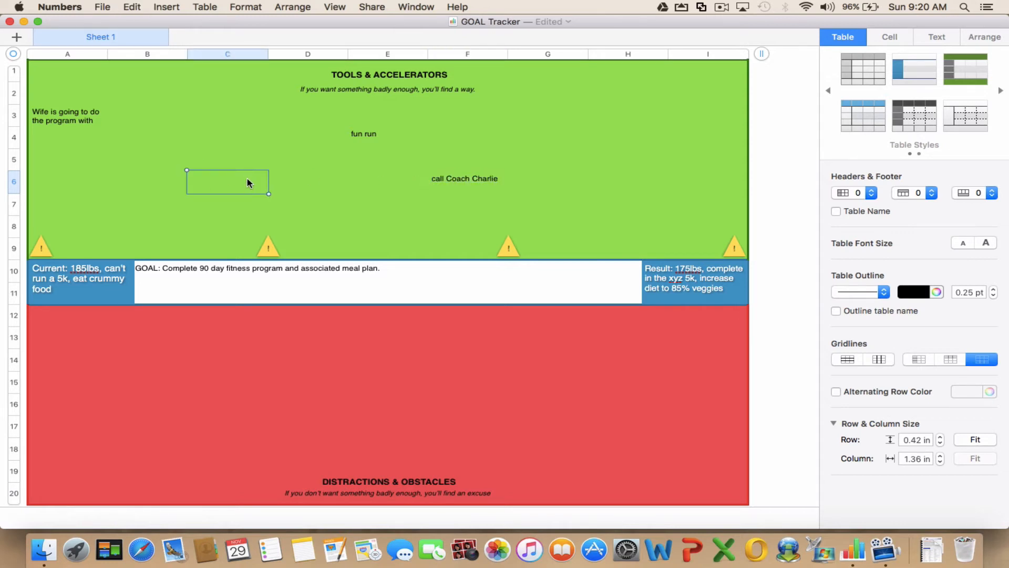
Paste the copied coach call reminder into cells C6, I6 and A6 of the Tools & Accelerators area.
click(277, 180)
click(258, 180)
key(super+v)
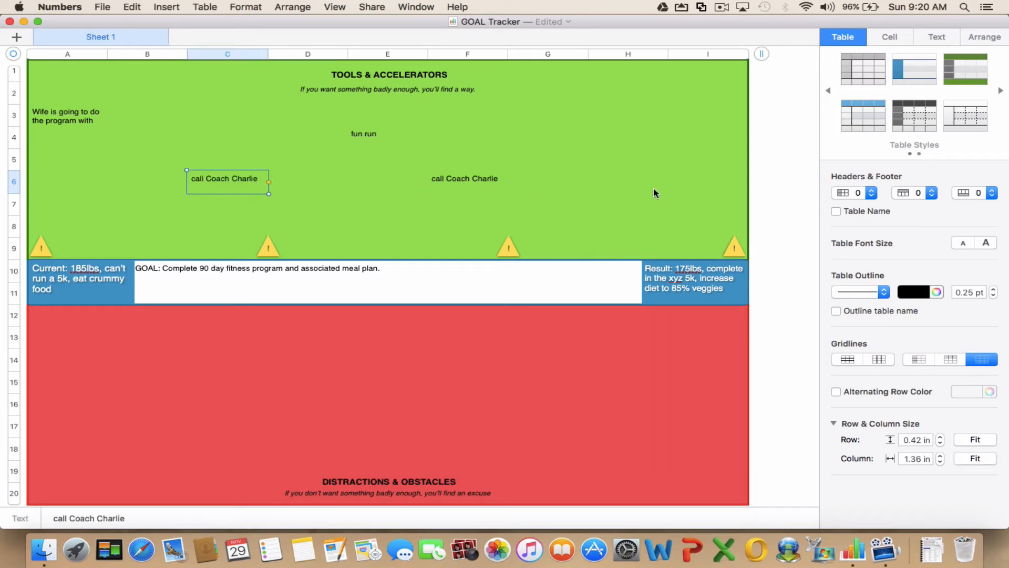
click(702, 184)
key(super+v)
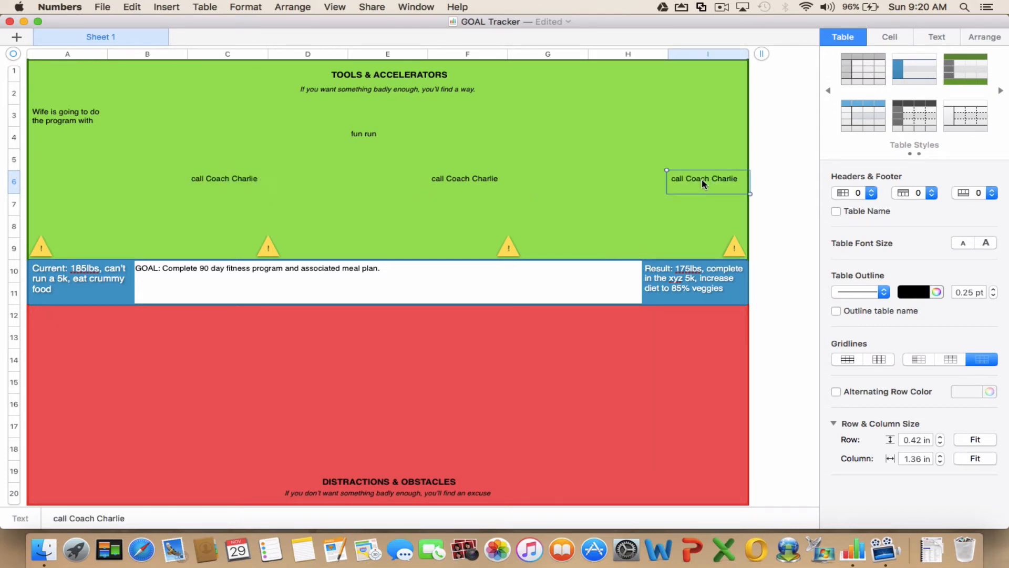
click(45, 180)
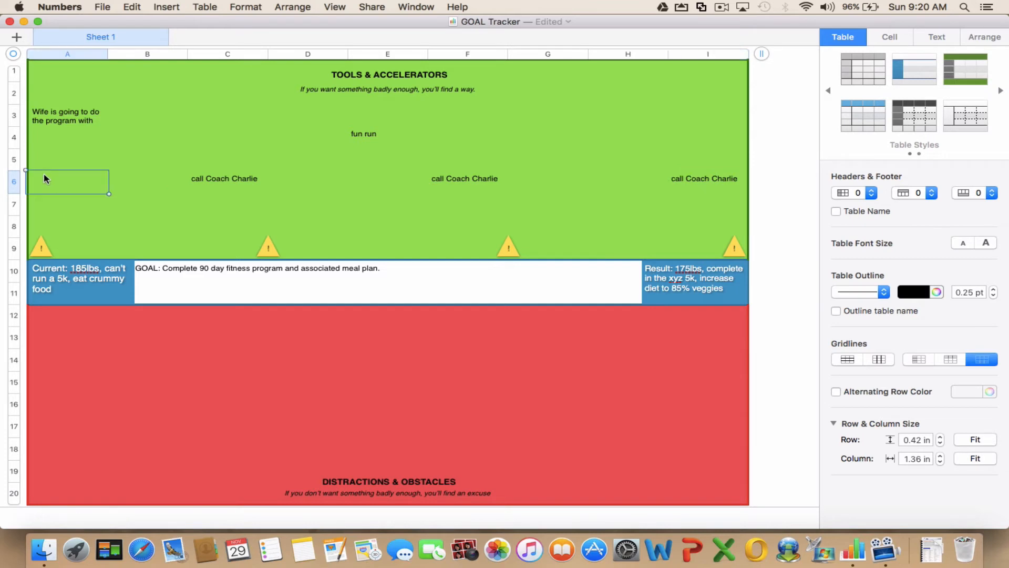
key(super+v)
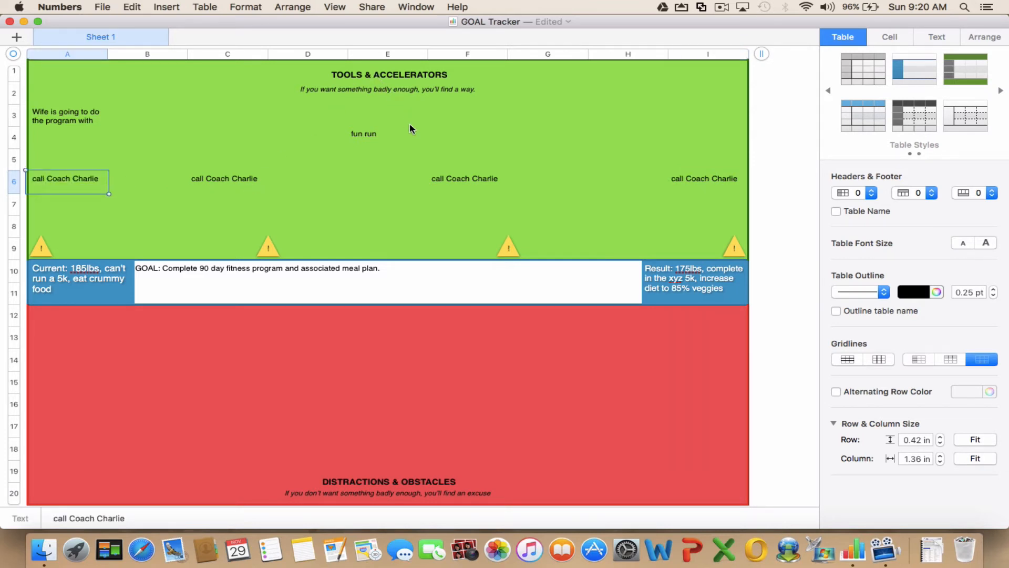
Enter "3 day cleanse" in cell G4 and "soccer game" in cell I4 of the Tools & Accelerators area.
click(522, 138)
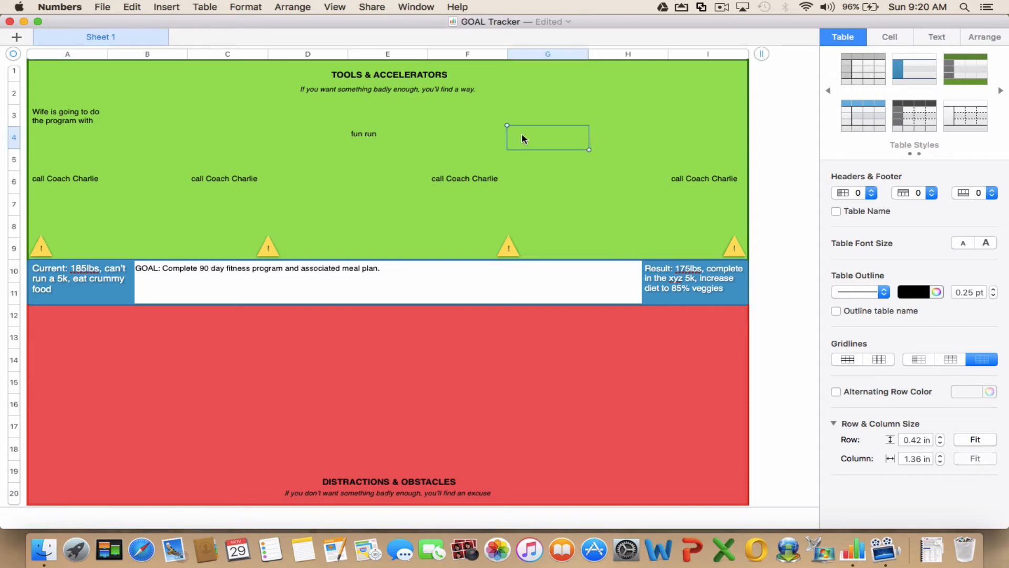
text(3 day cleanse)
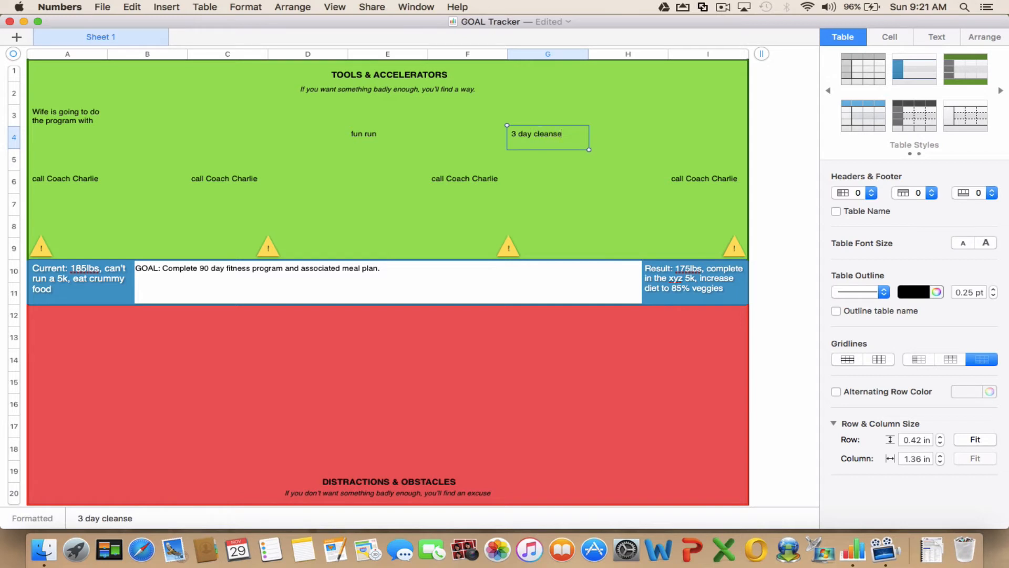
click(688, 136)
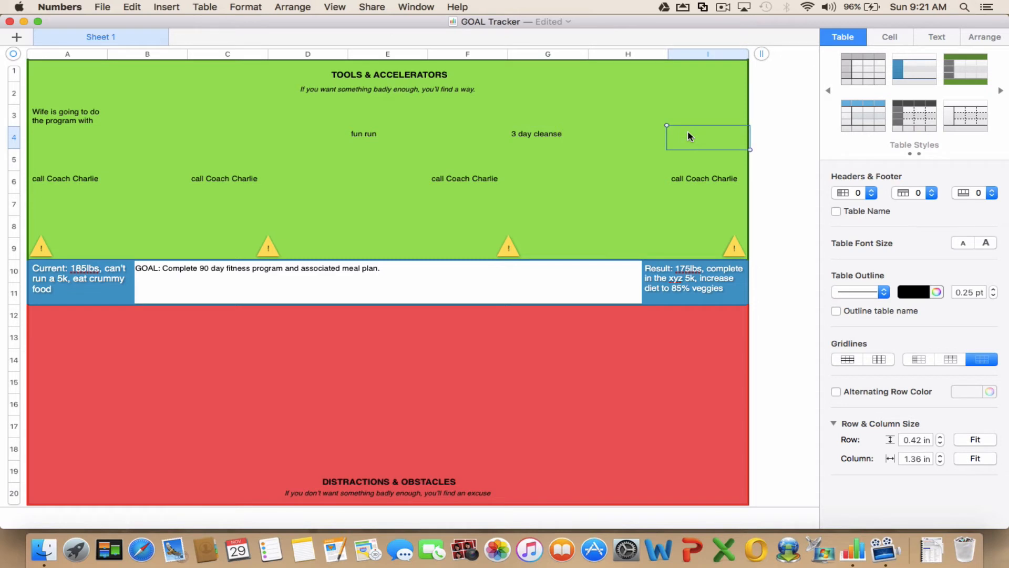
text(soccer game)
Enter "filed trip - hike" in cell E7 of the Tools & Accelerators area.
click(361, 212)
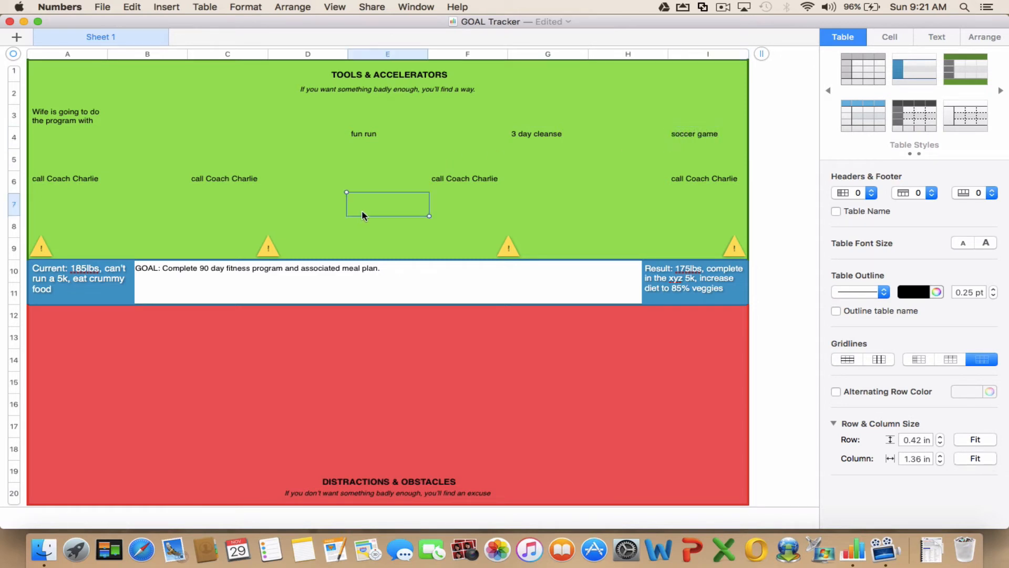
text(filed tri)
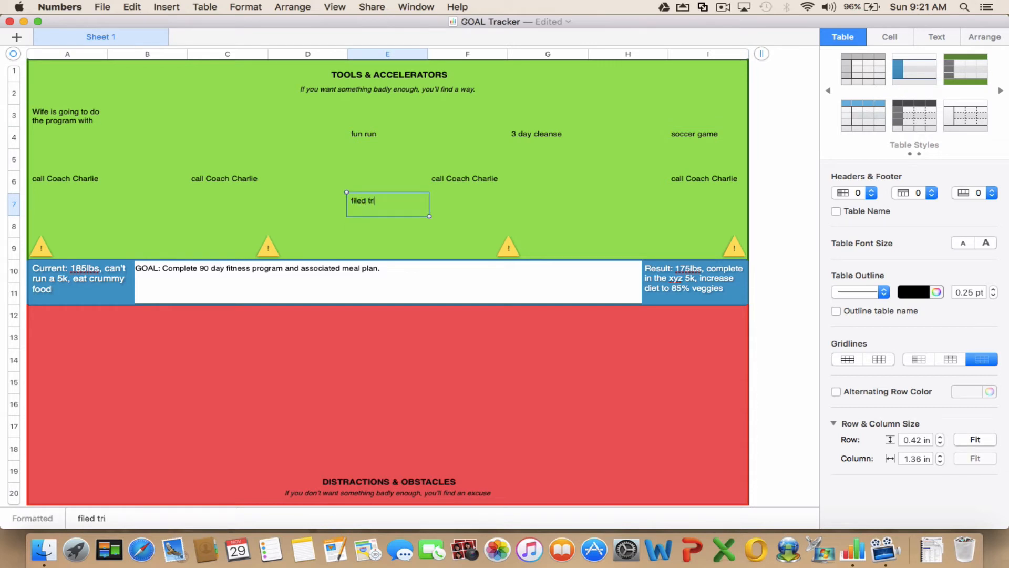
text(p - hike)
Enter "Wedding" in cell C13 and "Bachelor's Party" in cell B13 of the Distractions & Obstacles area.
click(263, 344)
text(Wedding)
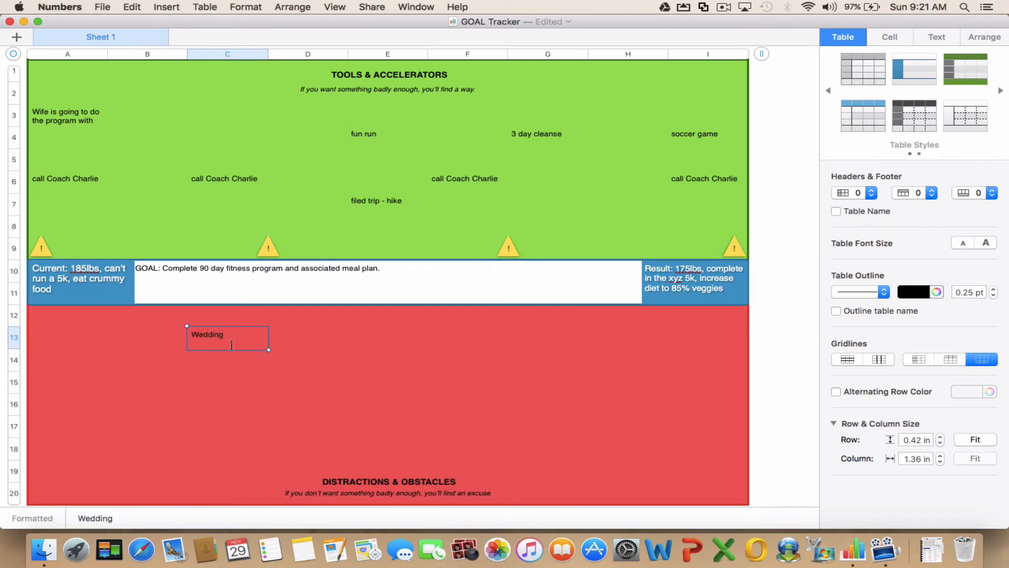
click(170, 339)
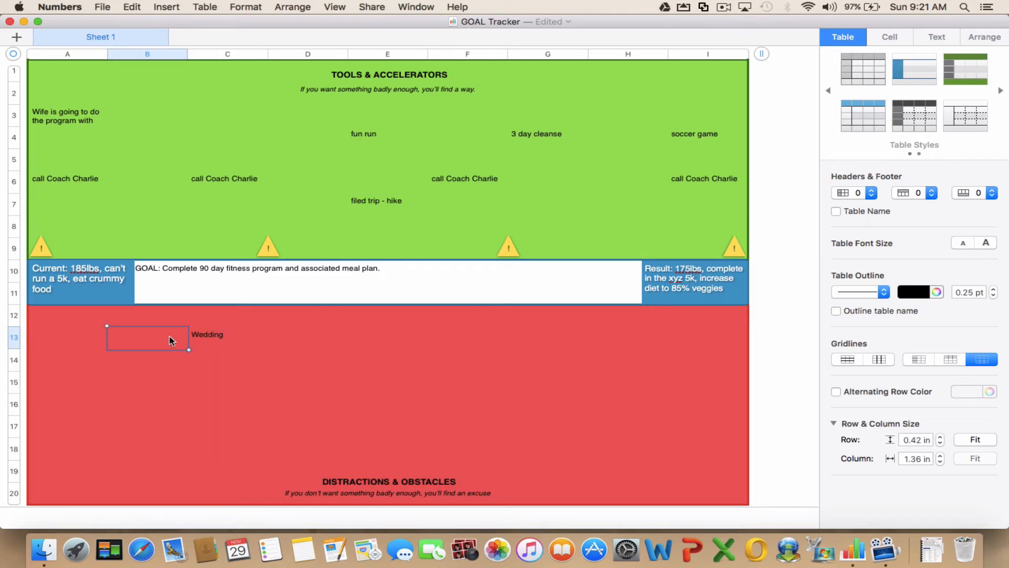
text(Bachelor’)
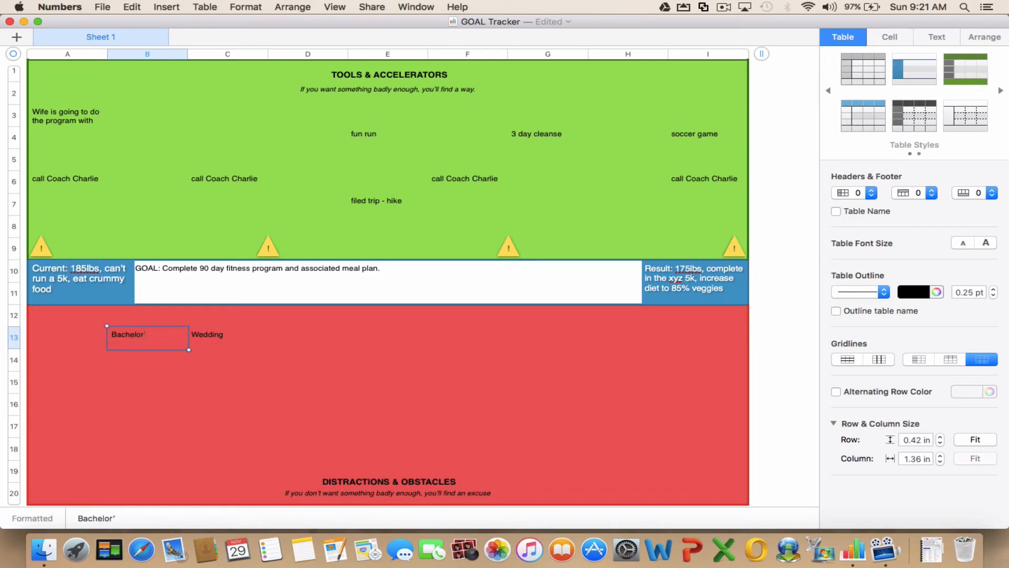
text(r's Party)
click(308, 340)
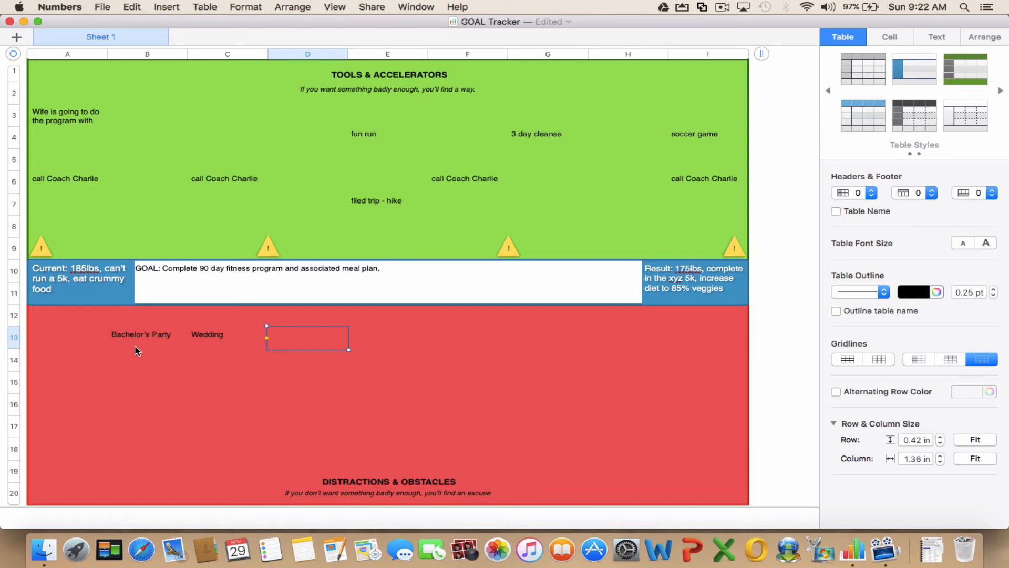
Enter "Thanksgiving" in cell E14 and "Christmas" in cell I14 of the Distractions & Obstacles area.
click(395, 373)
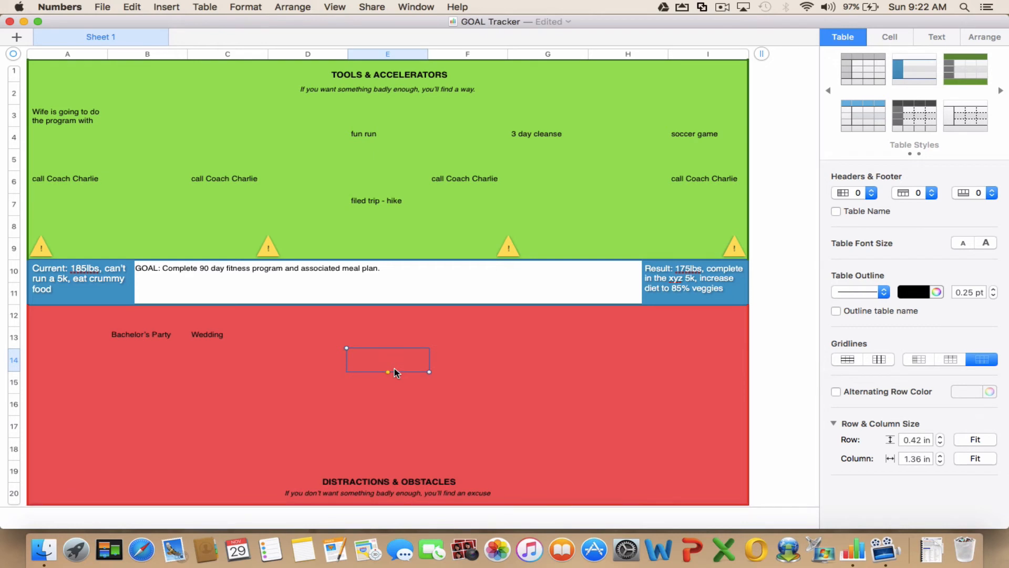
text(Thanksgiving)
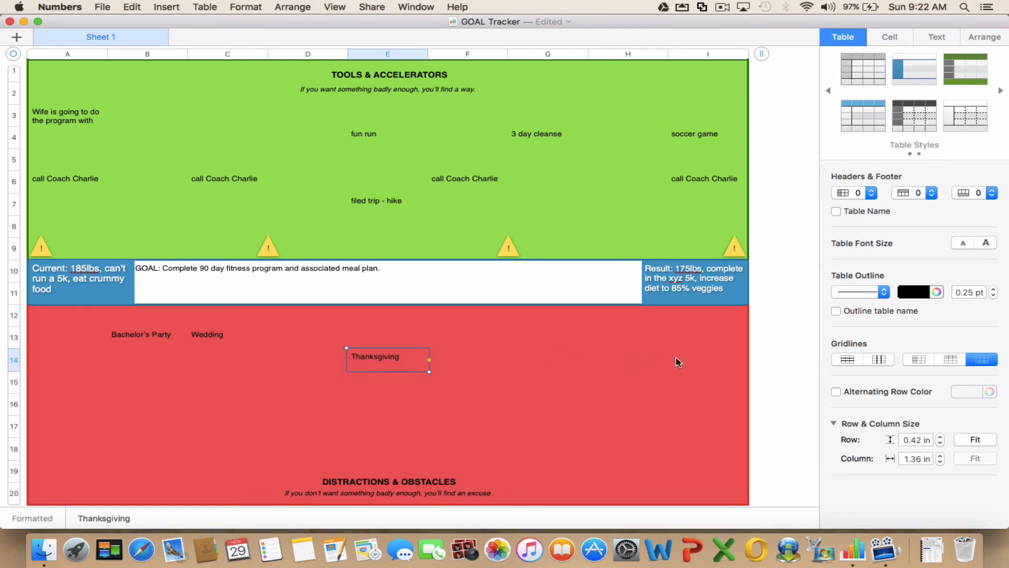
click(694, 362)
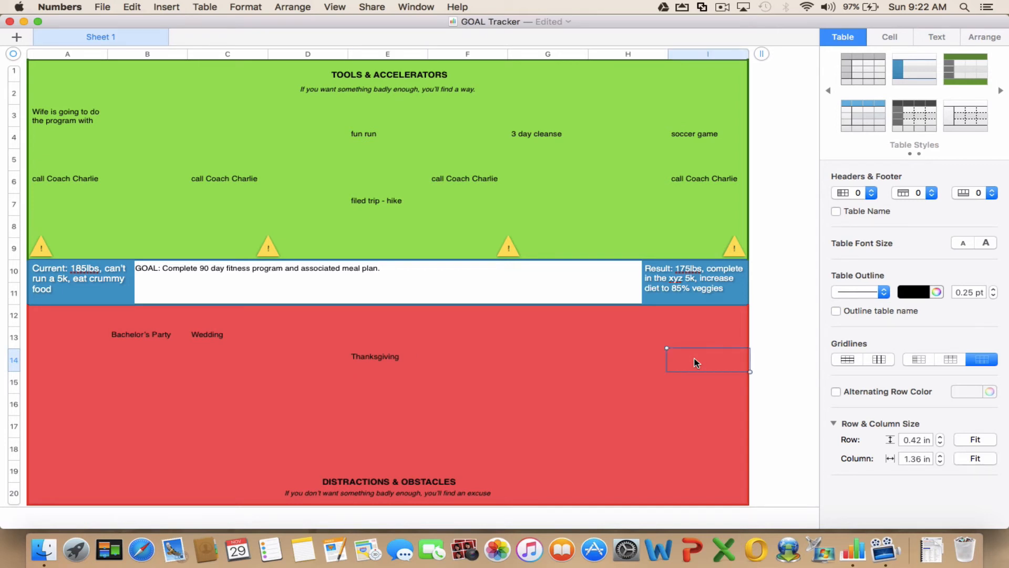
text(Christmas)
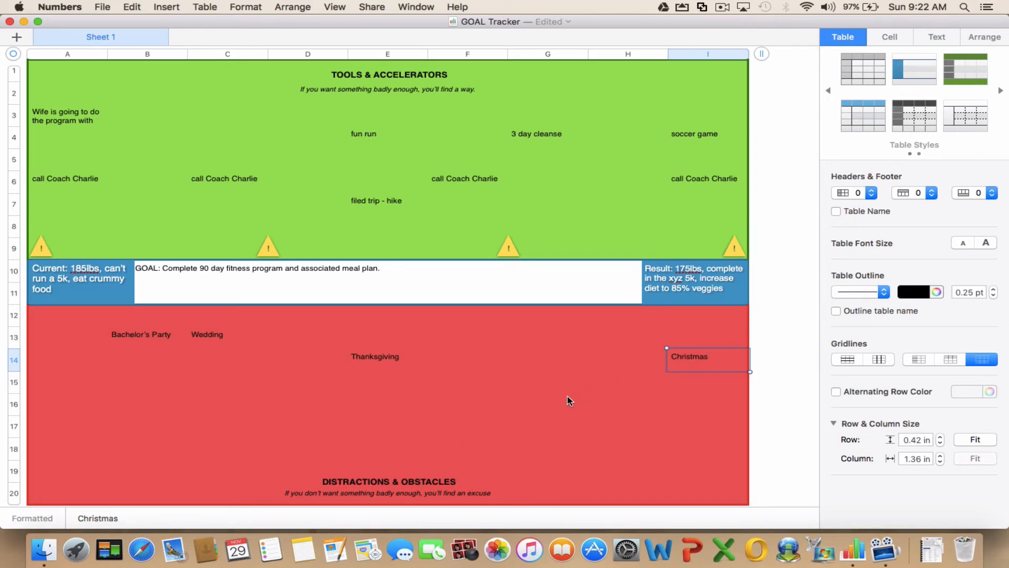
Enter "Business Travel" in cell F16 of the Distractions & Obstacles area.
click(439, 406)
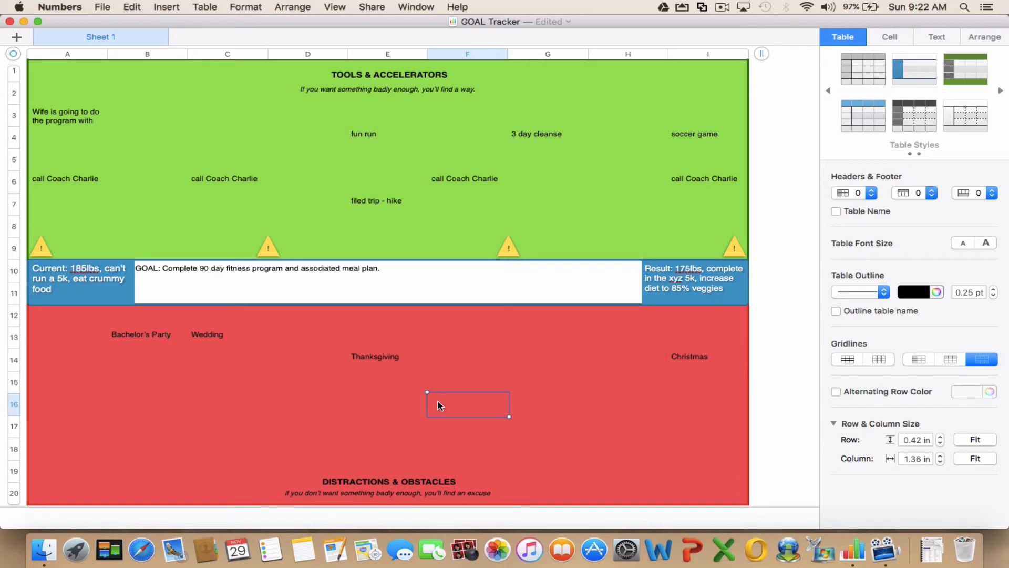
text(Business Travel)
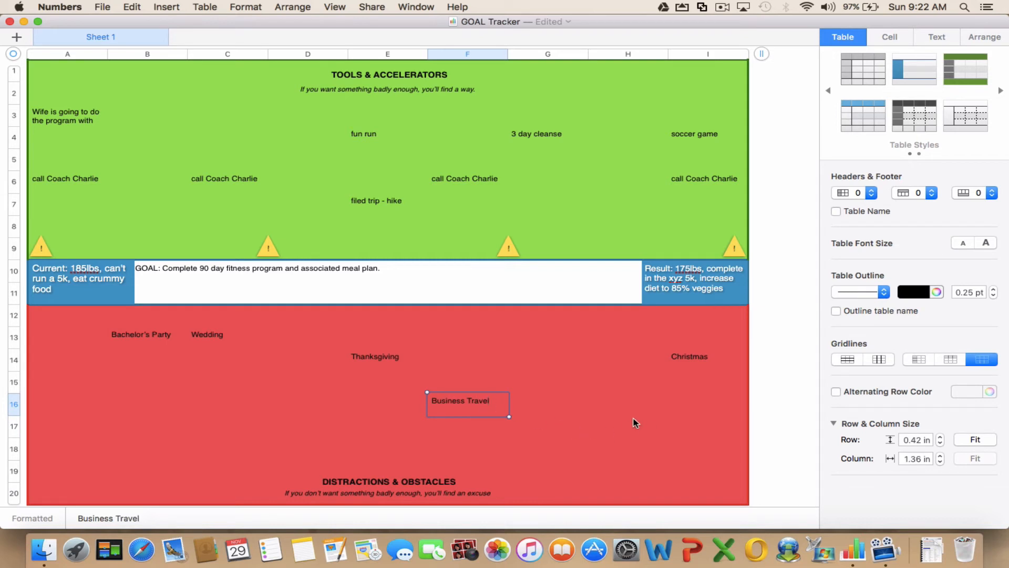
click(181, 400)
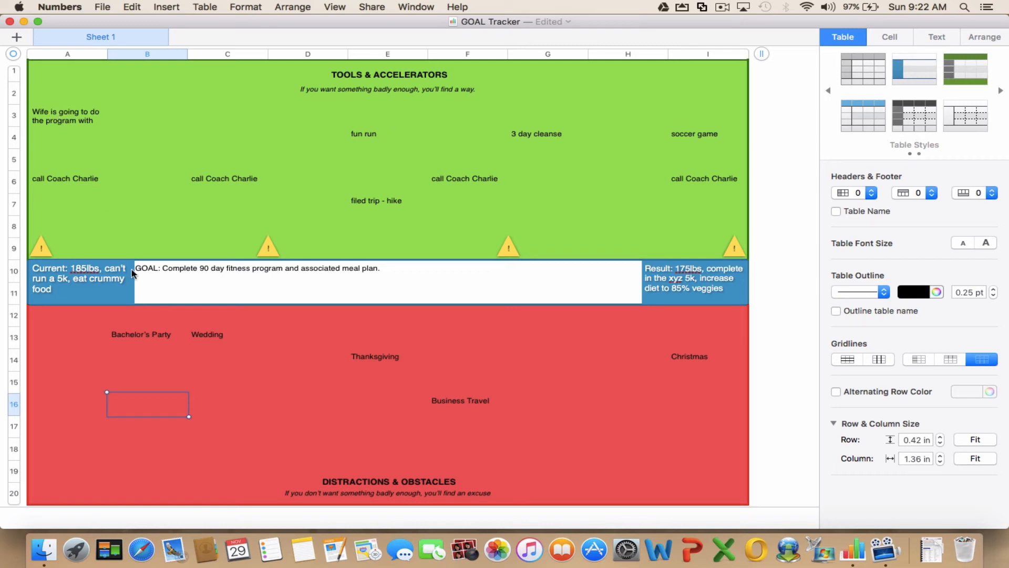
Enter "Hydrate" in cell B8 and "Healthy snacking beforehand" in cell C8 of the Tools & Accelerators area.
click(146, 341)
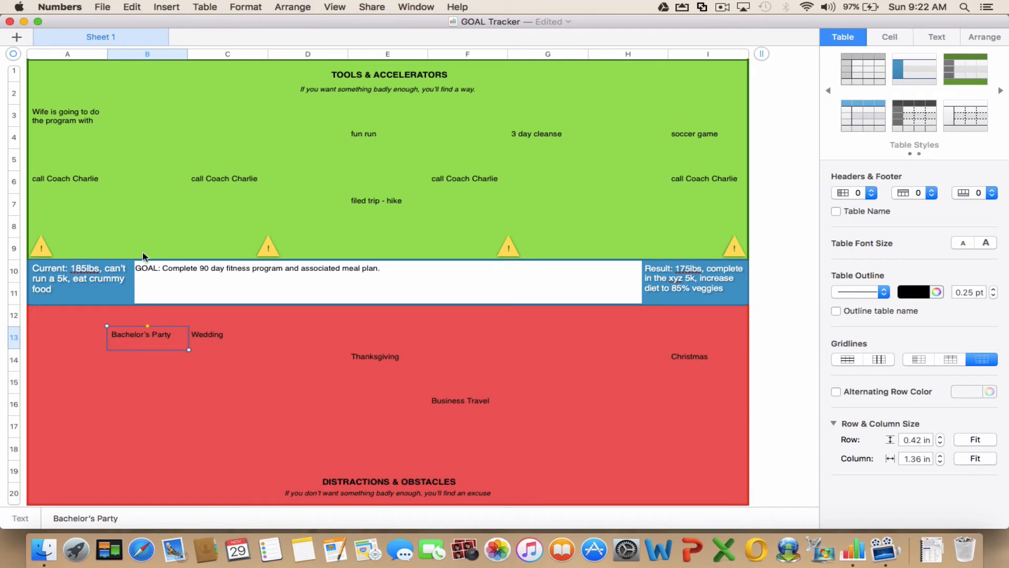
click(139, 232)
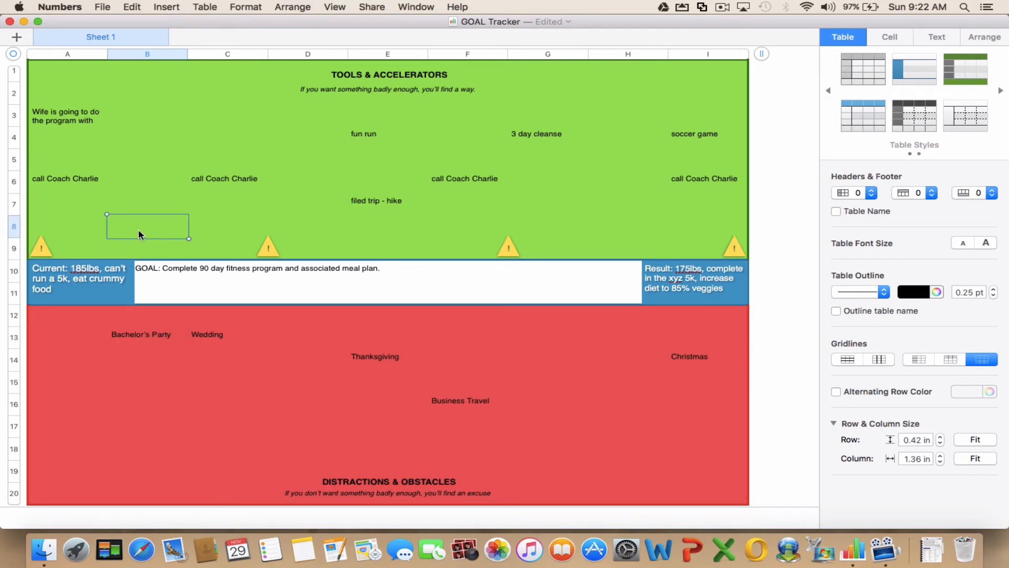
text(Hydrate)
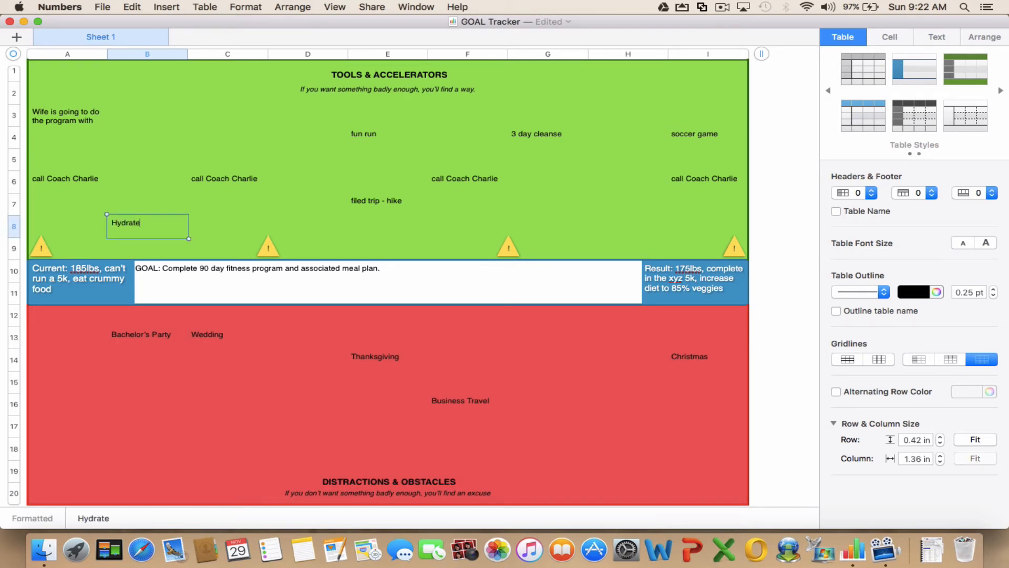
click(212, 227)
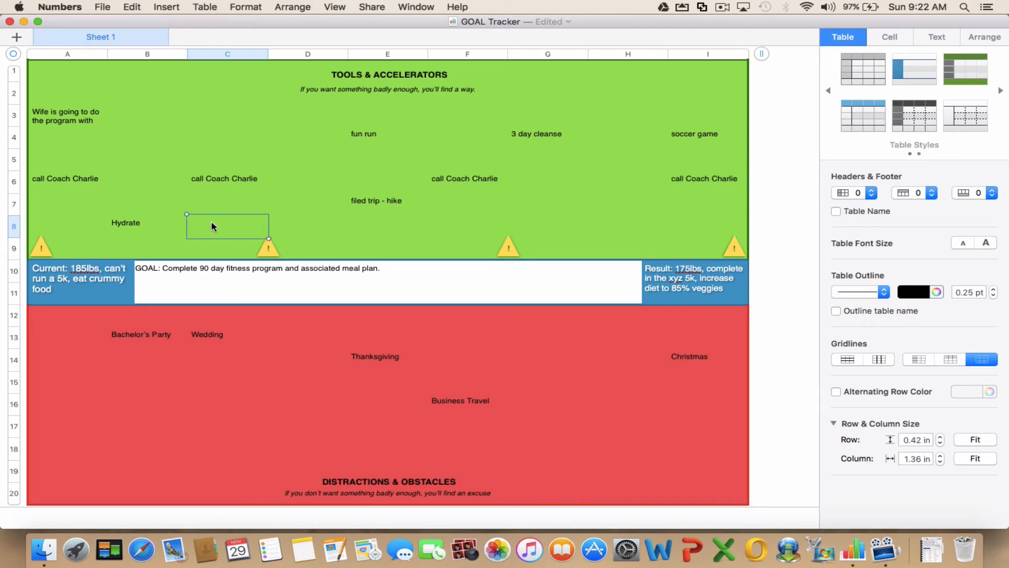
text(Healthy )
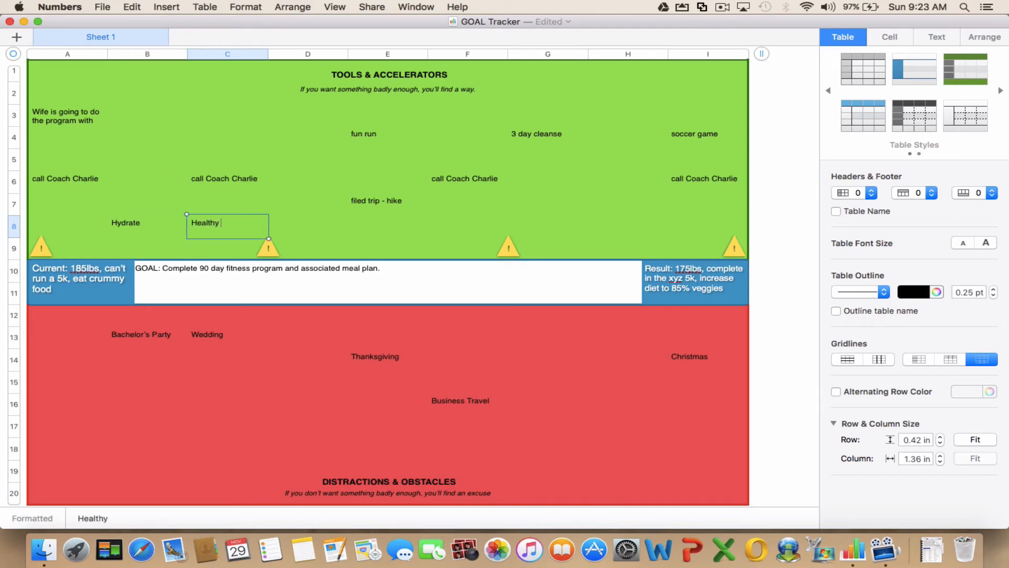
text(snacking beforehand)
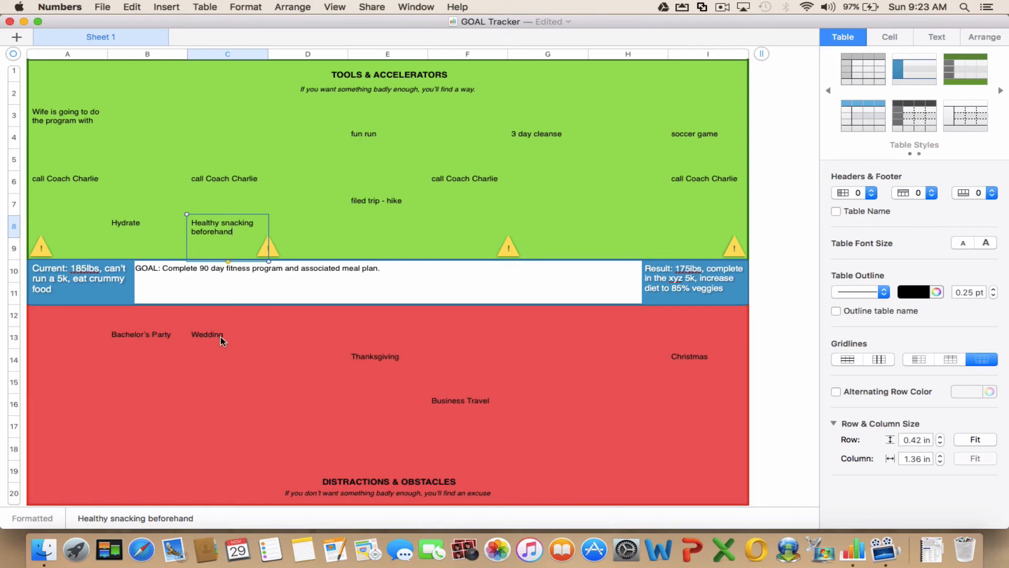
Enter "Shakeology" in cell F8 of the Tools & Accelerators area and "Injury" in cell C16 of the Distractions & Obstacles area.
click(461, 232)
text(Shake)
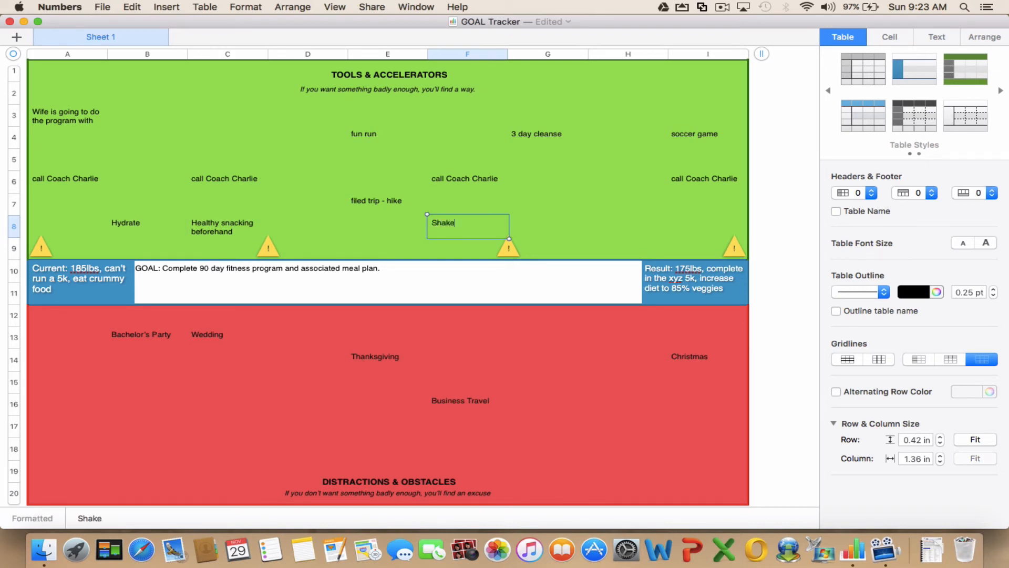
text(ology)
click(624, 231)
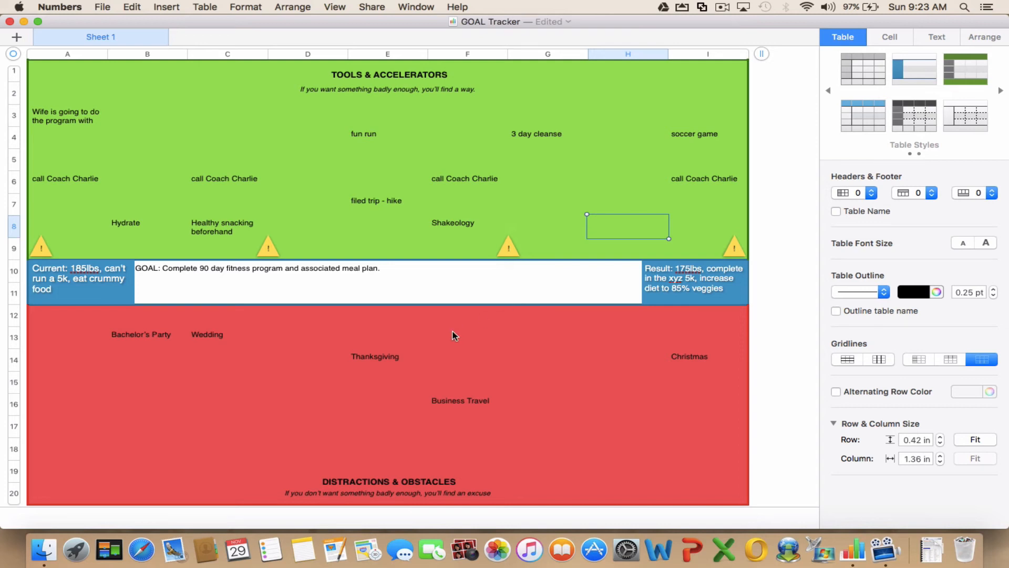
click(240, 417)
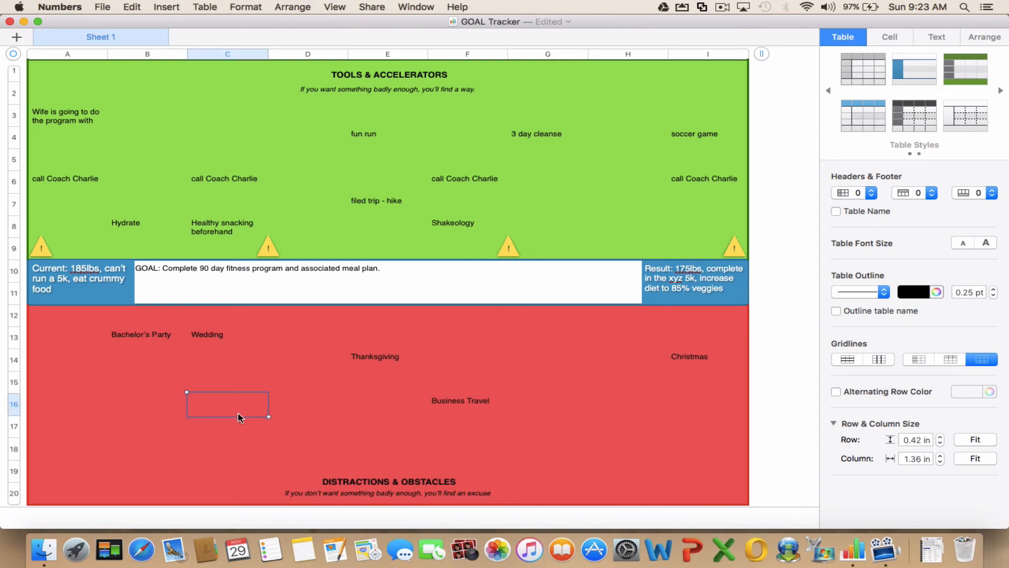
text(Injury)
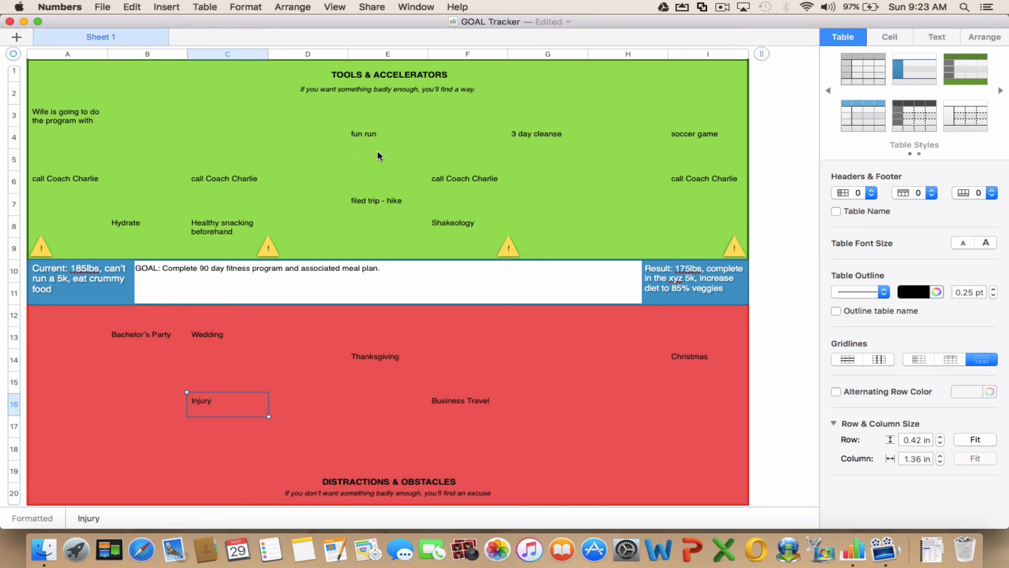
Copy the "3 day cleanse" text from cell G4 into cell C4 of the Tools & Accelerators area.
click(524, 138)
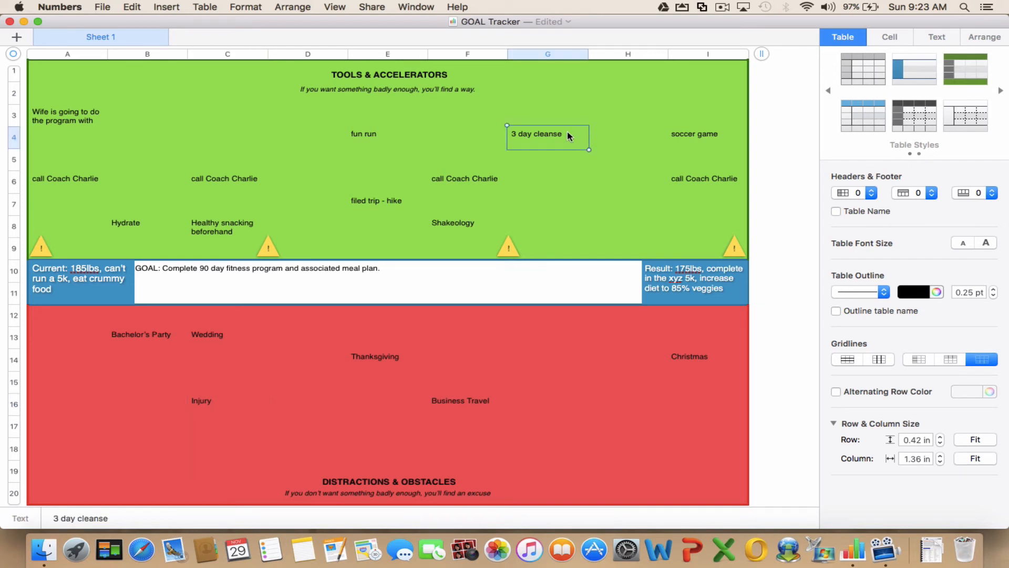
mouse_move(562, 133)
mouse_down()
mouse_move(543, 135)
mouse_move(561, 137)
mouse_up()
double_click(561, 135)
drag(564, 135, 513, 133)
key(super+c)
click(196, 131)
key(super+v)
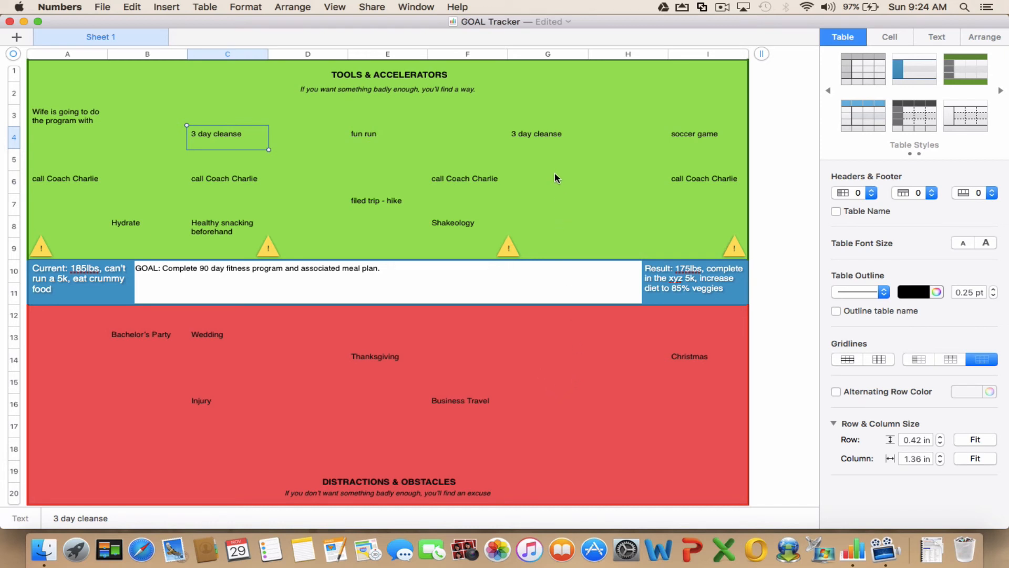
click(552, 387)
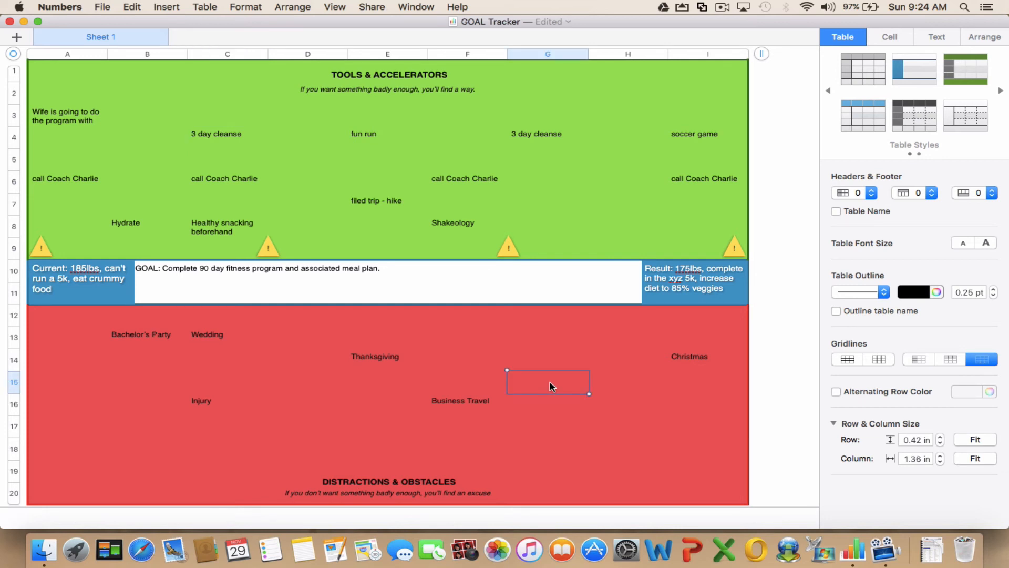
click(613, 431)
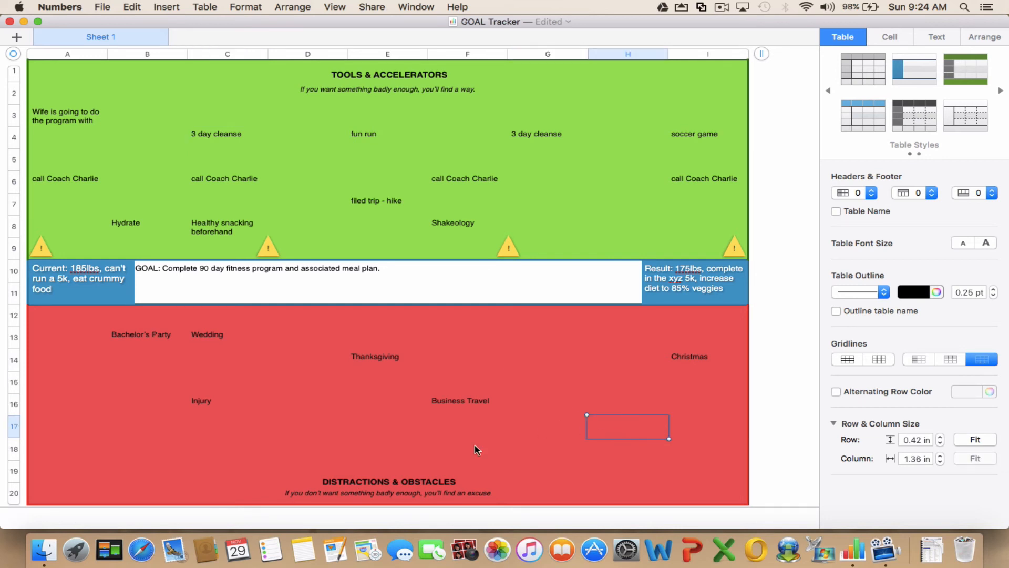
click(351, 439)
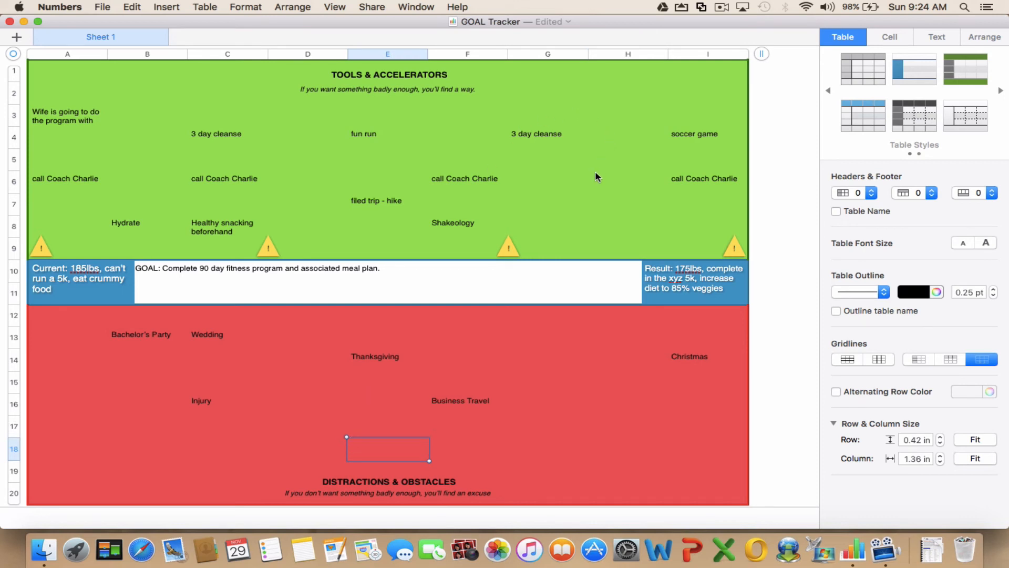
Enter "webinar" in cell G7 and "party - 60 day" in cell G8 of the Tools & Accelerators area.
click(577, 212)
text(webinar)
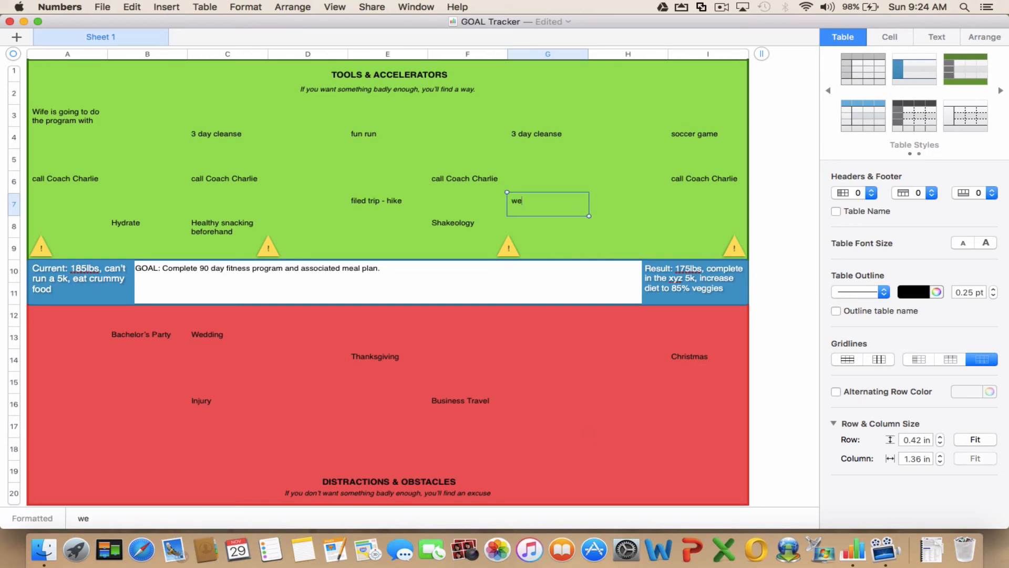
click(637, 228)
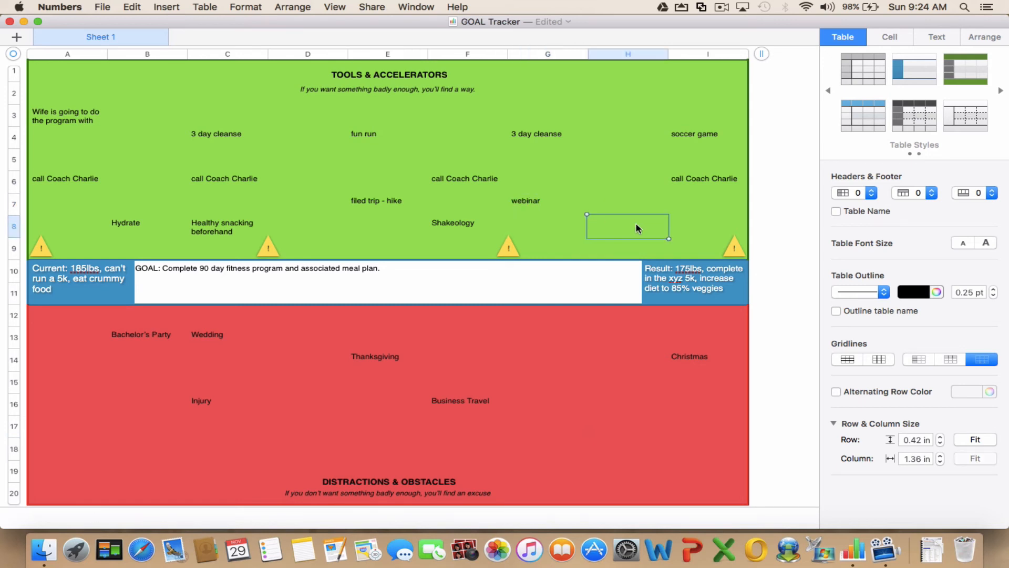
click(514, 219)
text(pa)
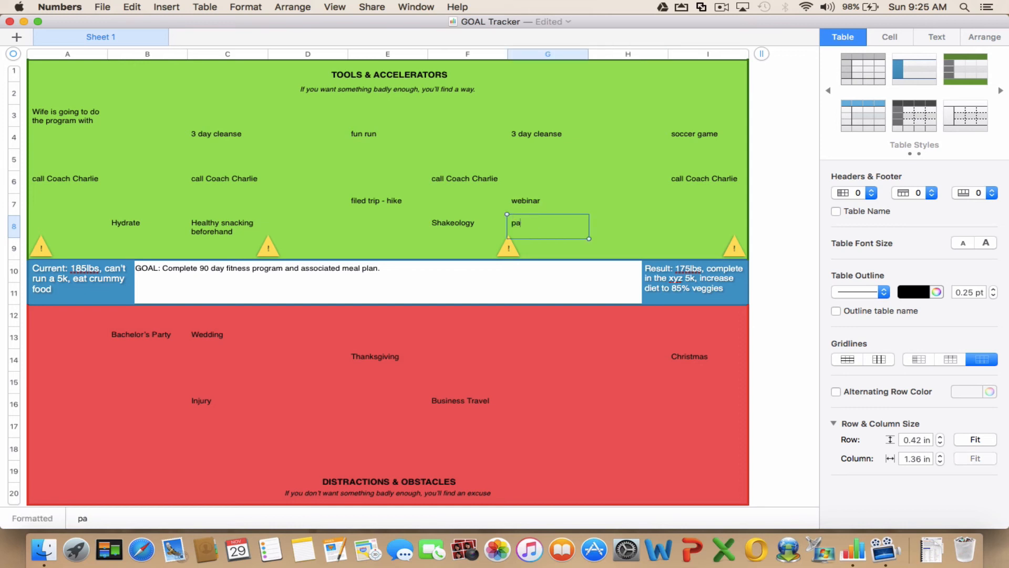
text(rty - 60 day)
click(620, 225)
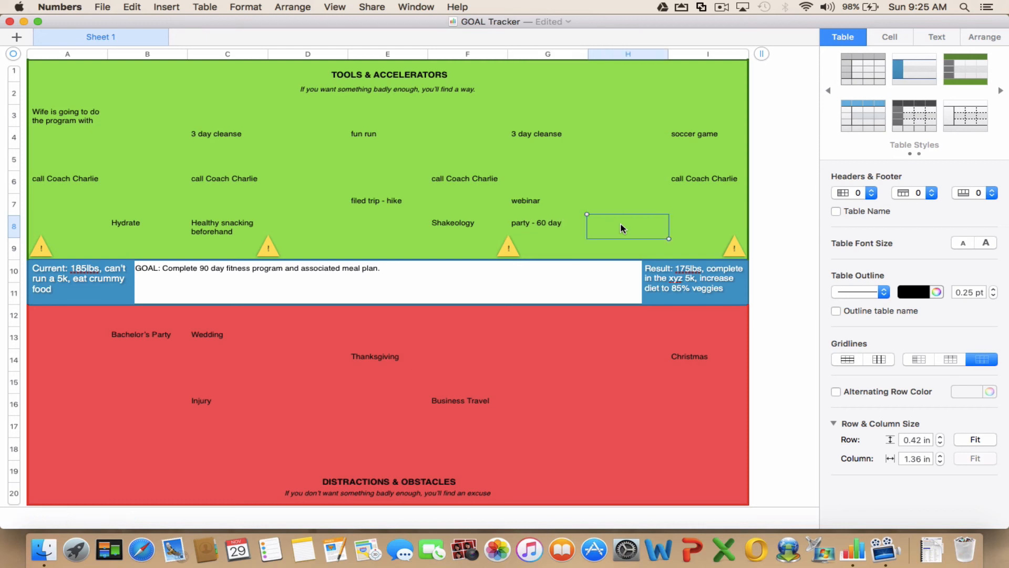
click(557, 230)
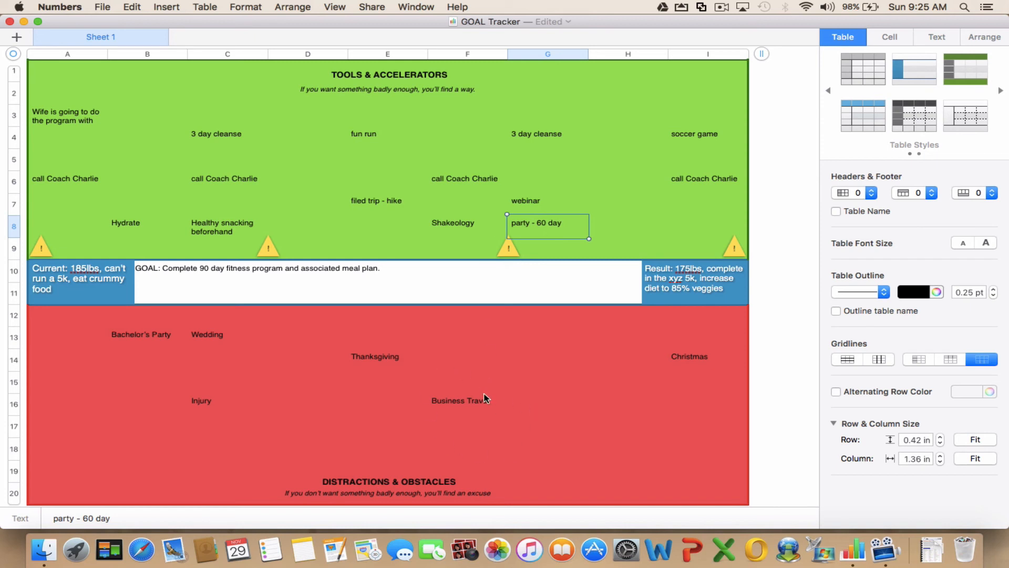
Enter "on demand - modify" in cell F5 of the Tools & Accelerators area.
click(460, 401)
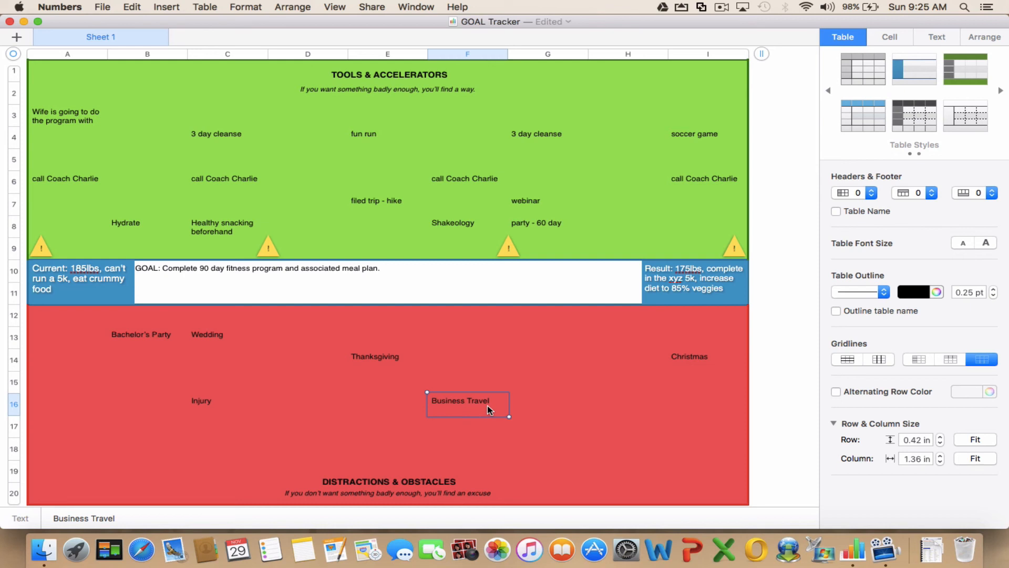
click(456, 160)
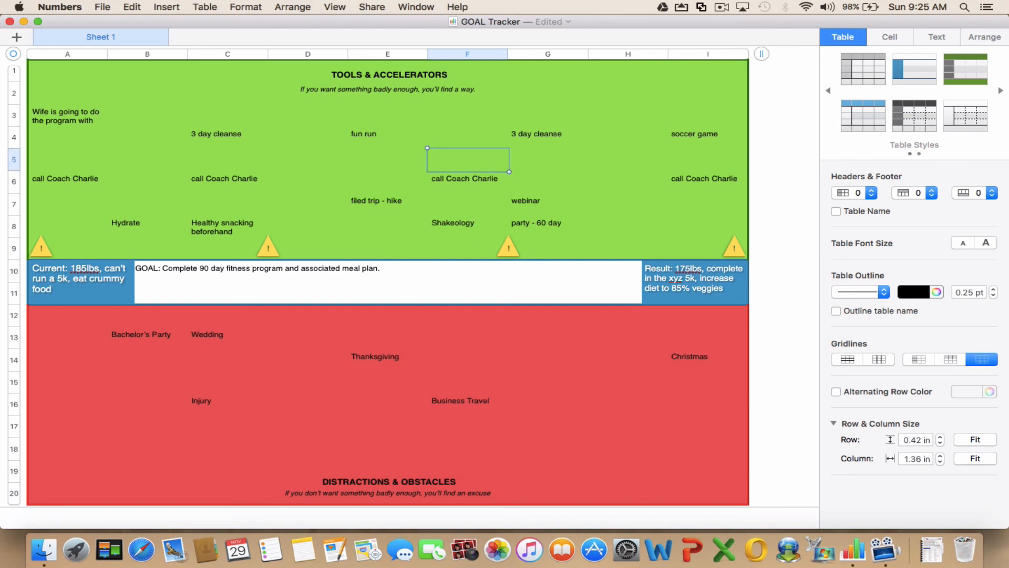
text(oddemand)
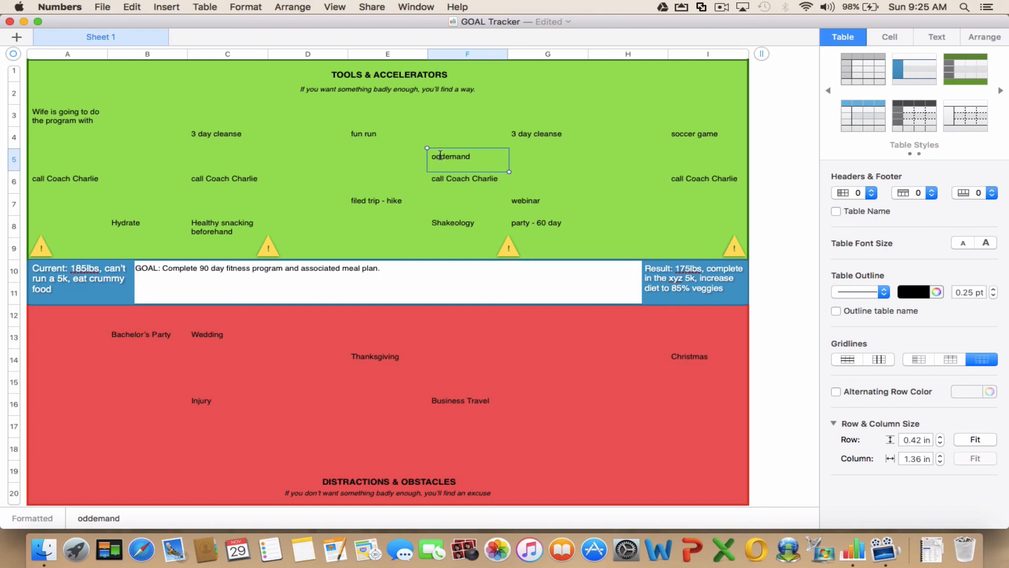
key(BackSpace)
text(n)
click(616, 185)
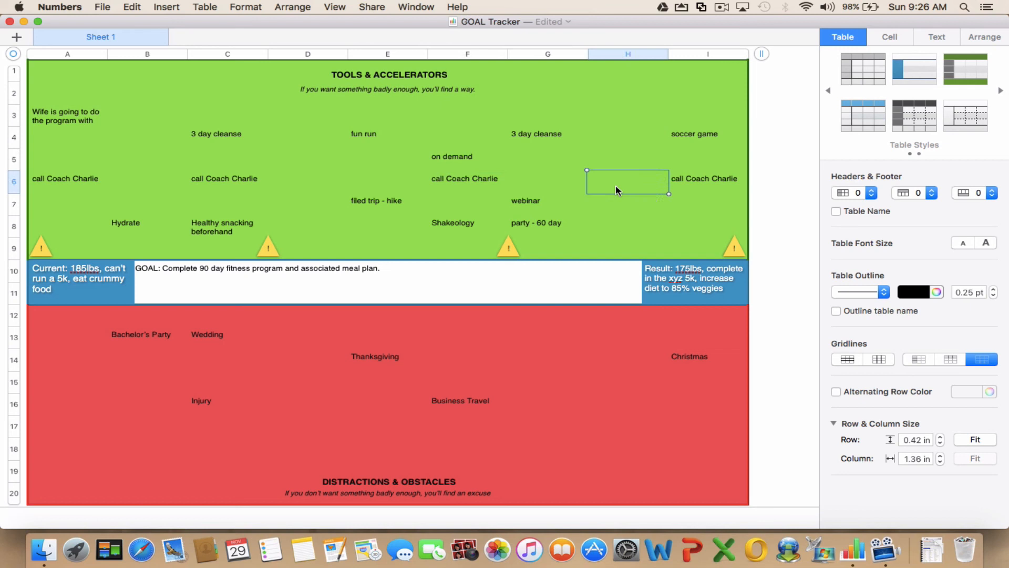
click(444, 161)
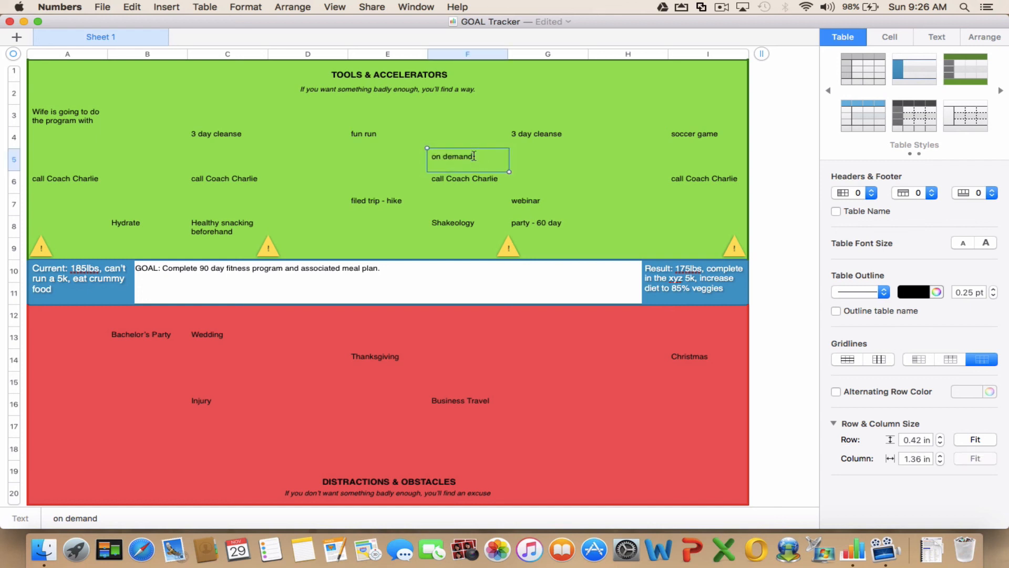
text(- modify)
click(574, 181)
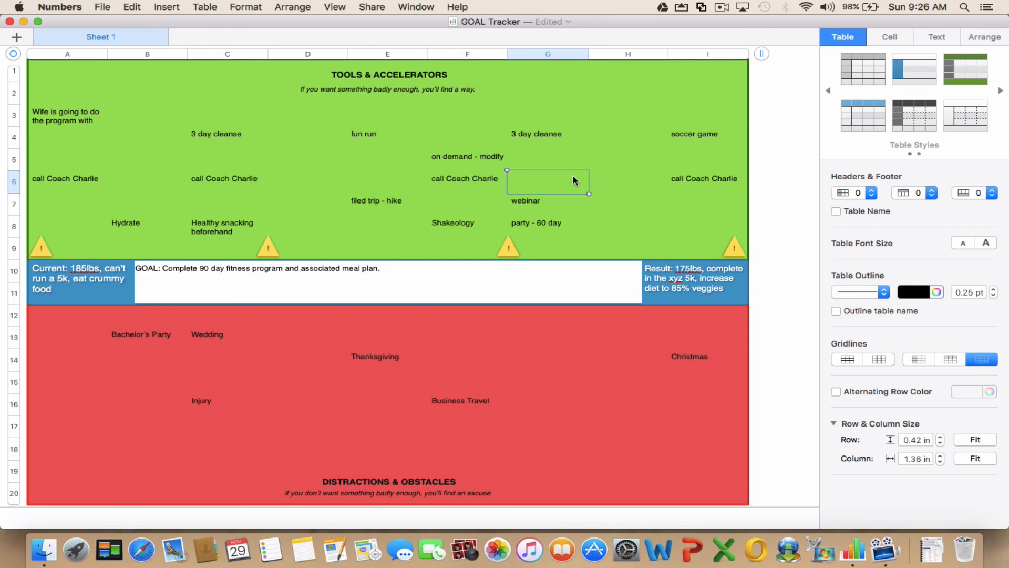